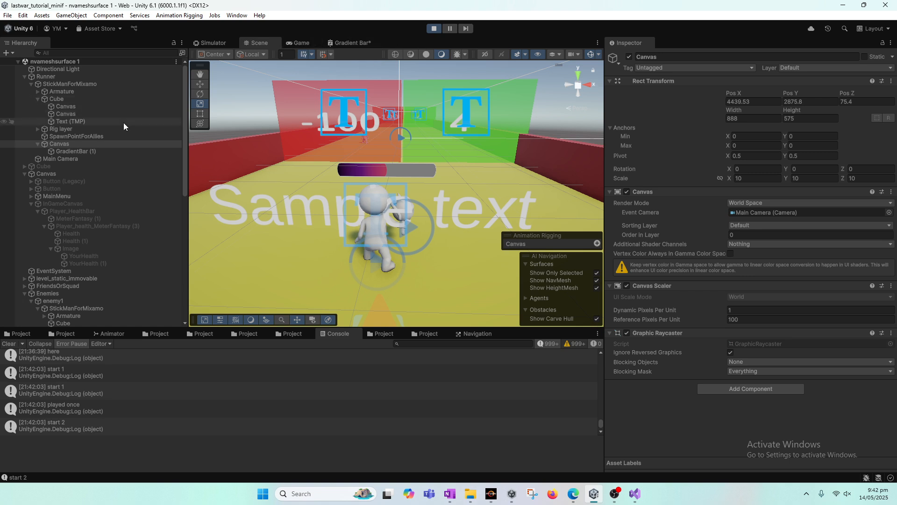
Step: Set the slider value of the GradientBar (1) above the runner's head to about 0.777
click(106, 150)
scroll(763, 297, down, 6)
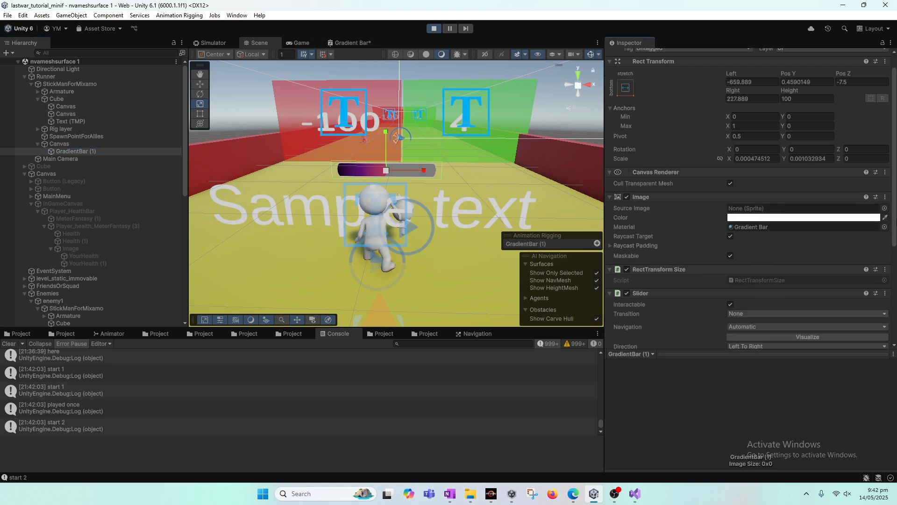
drag(801, 212, 831, 213)
Step: Start the running game from its main menu, steer the runner to check the bar follows it, and end play mode
click(302, 43)
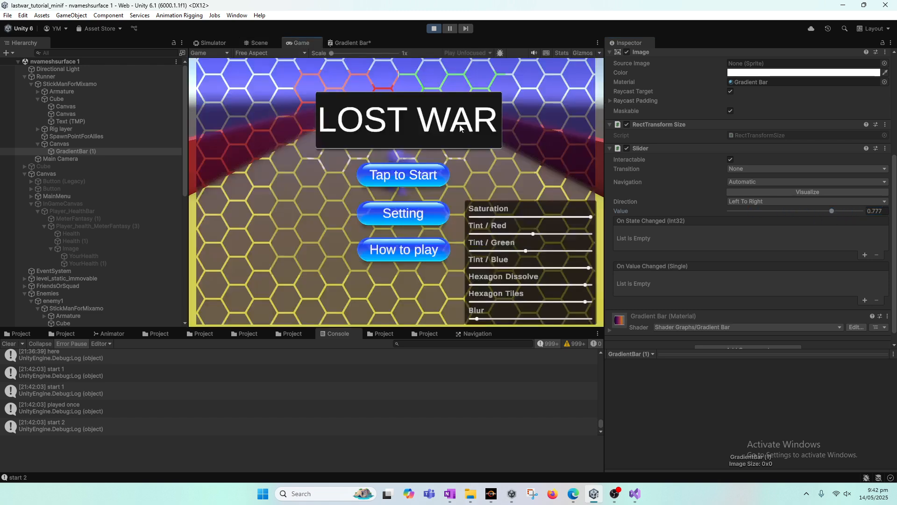
click(420, 173)
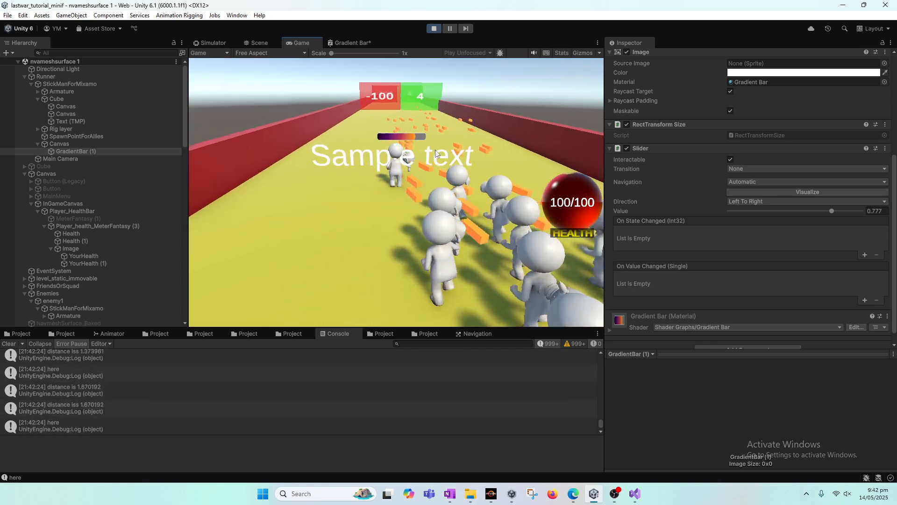
key(a)
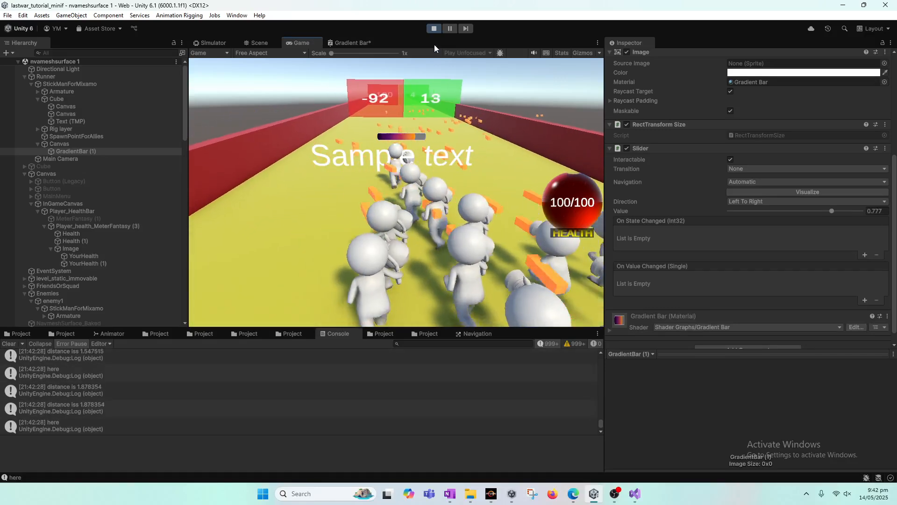
click(433, 28)
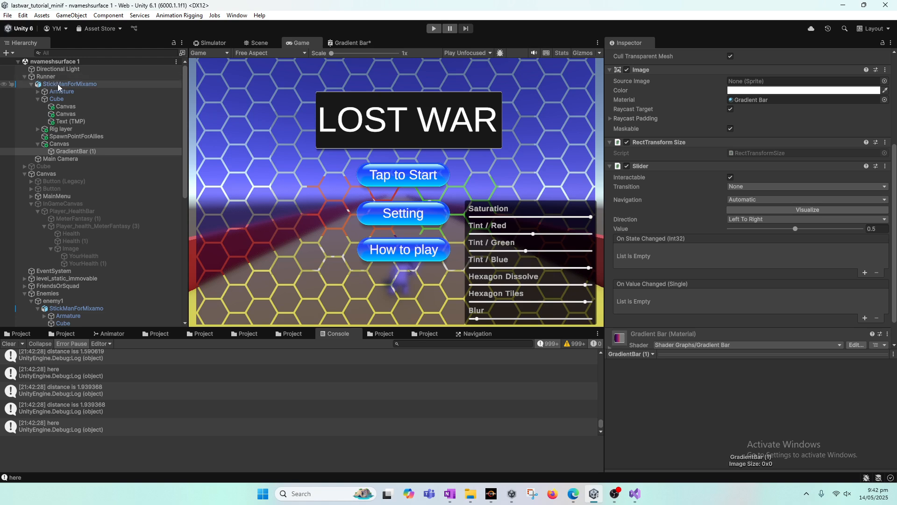
Step: Add a new UI Canvas as a child of the runner's StickManForMixamo object
click(69, 86)
right_click(69, 86)
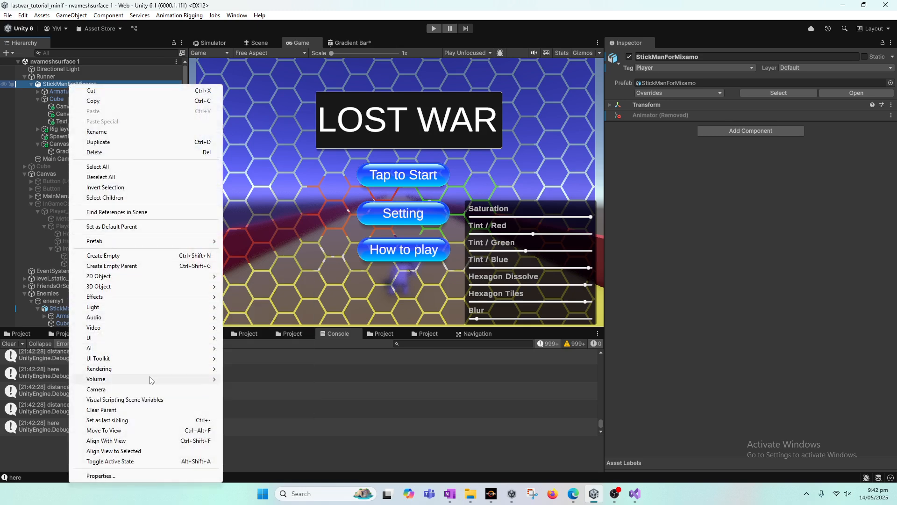
mouse_move(173, 338)
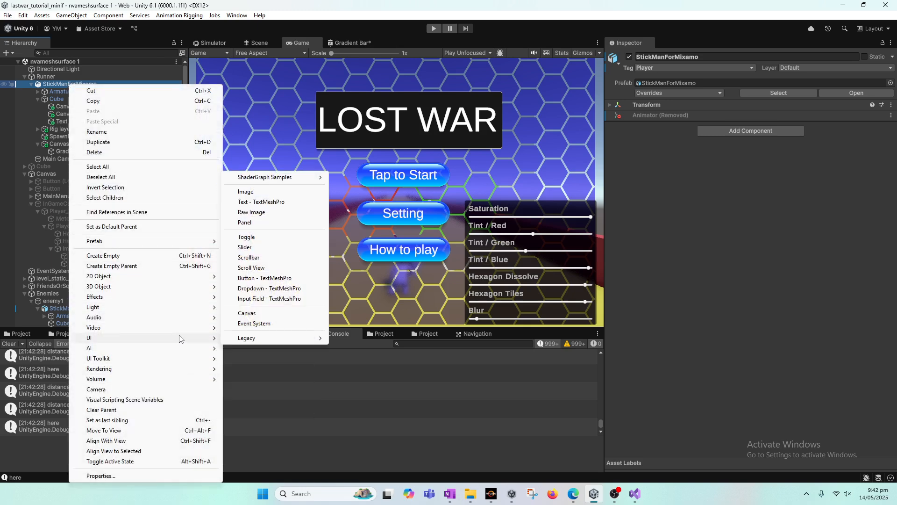
click(262, 313)
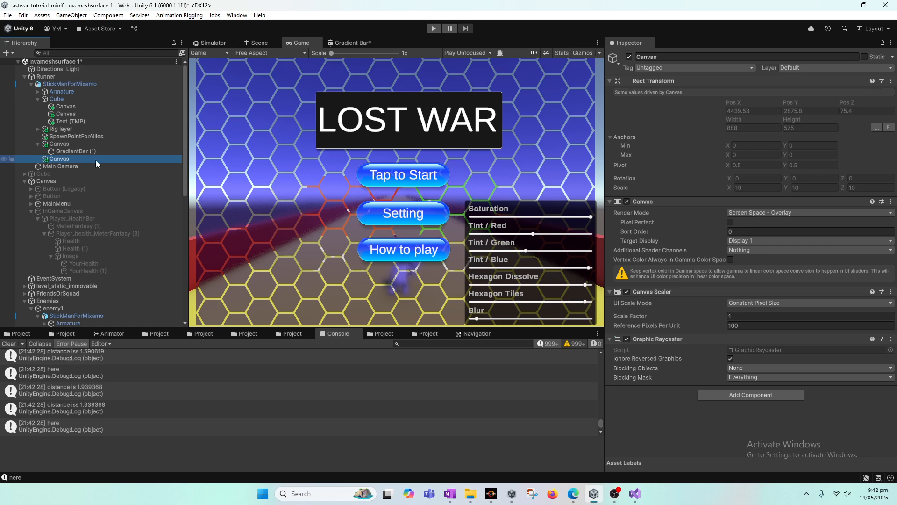
Step: Set the new canvas's render mode to World Space and assign Main Camera as its event camera
click(763, 214)
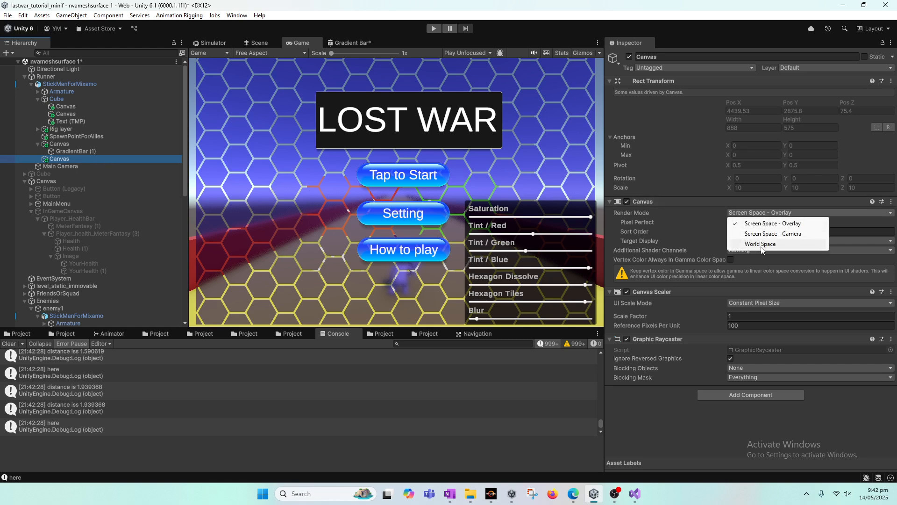
click(761, 244)
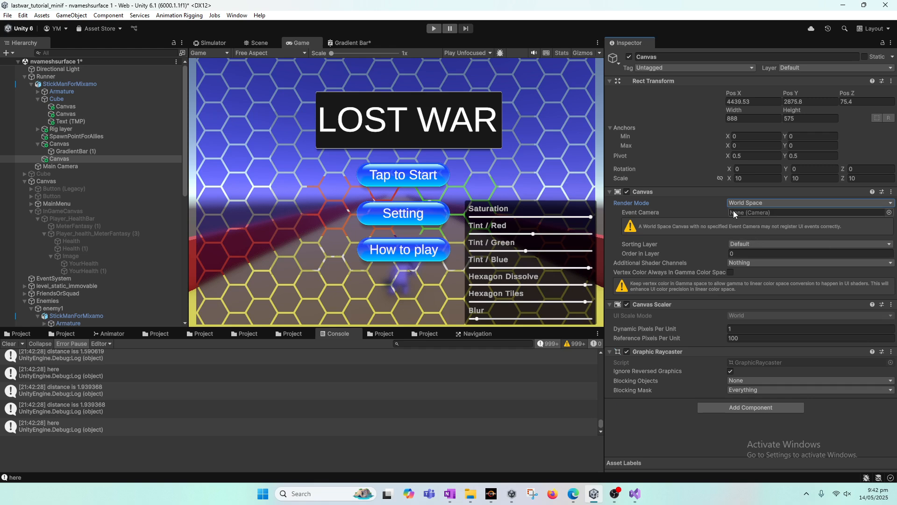
click(760, 203)
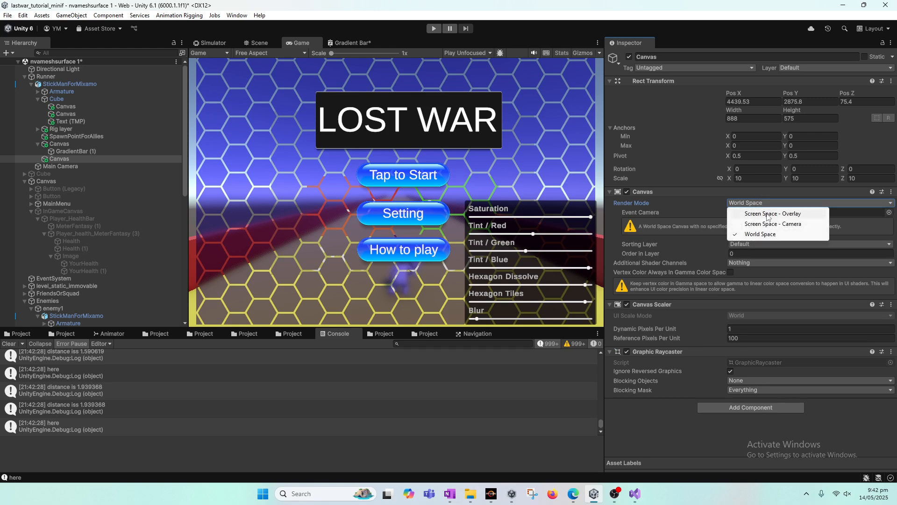
click(853, 226)
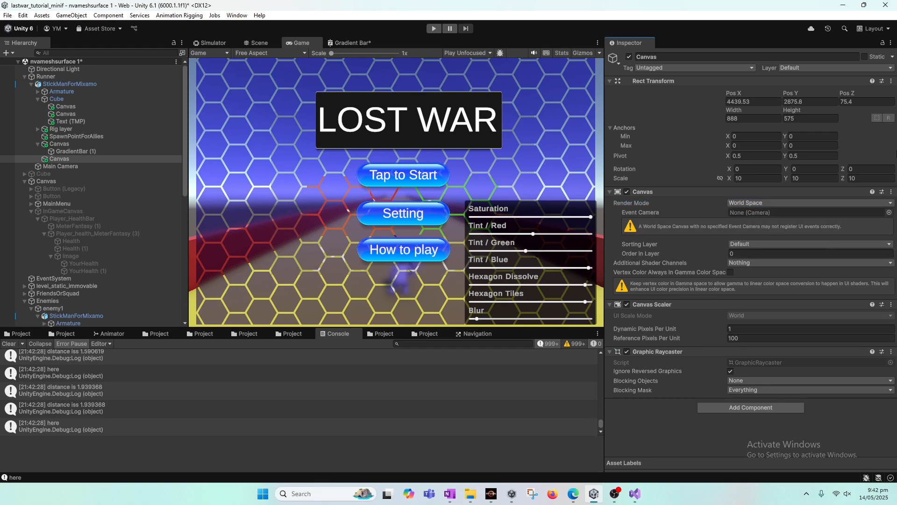
click(889, 212)
click(752, 213)
drag(63, 166, 751, 218)
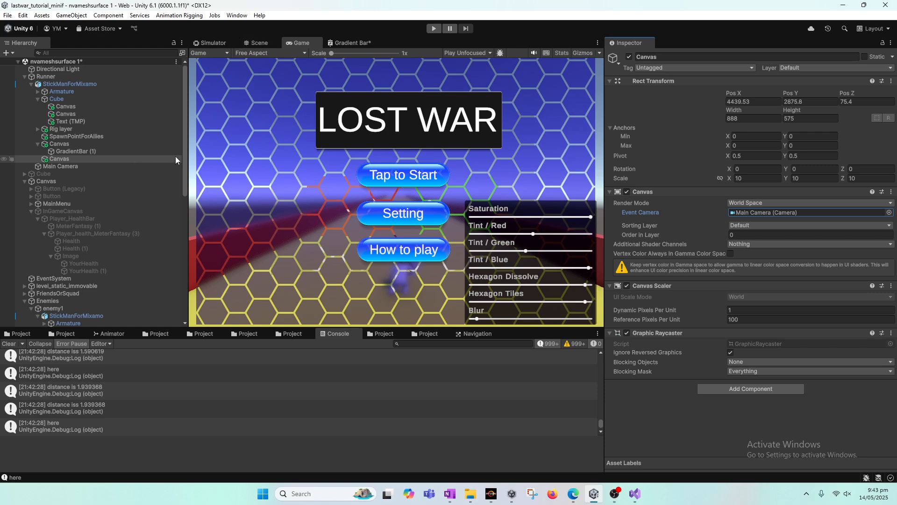
Step: Activate the disabled Canvas that contains the sample UI pages
click(115, 149)
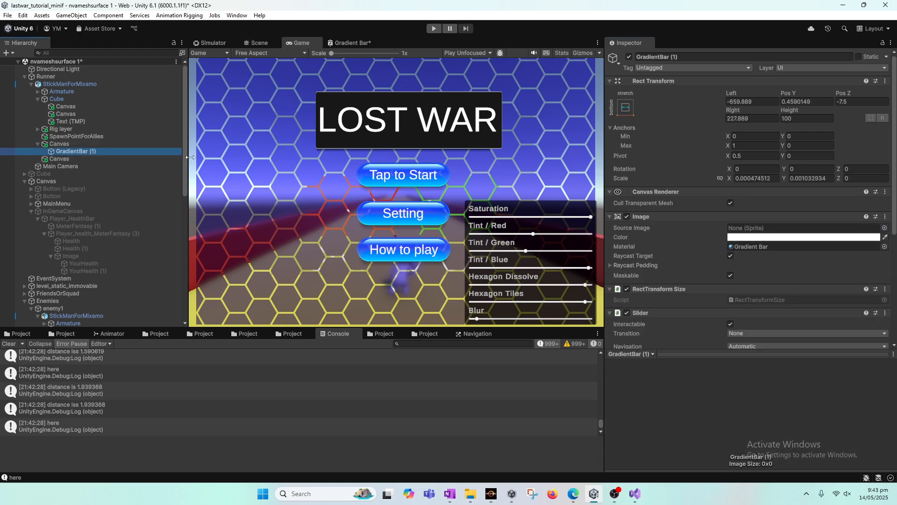
drag(184, 155, 185, 282)
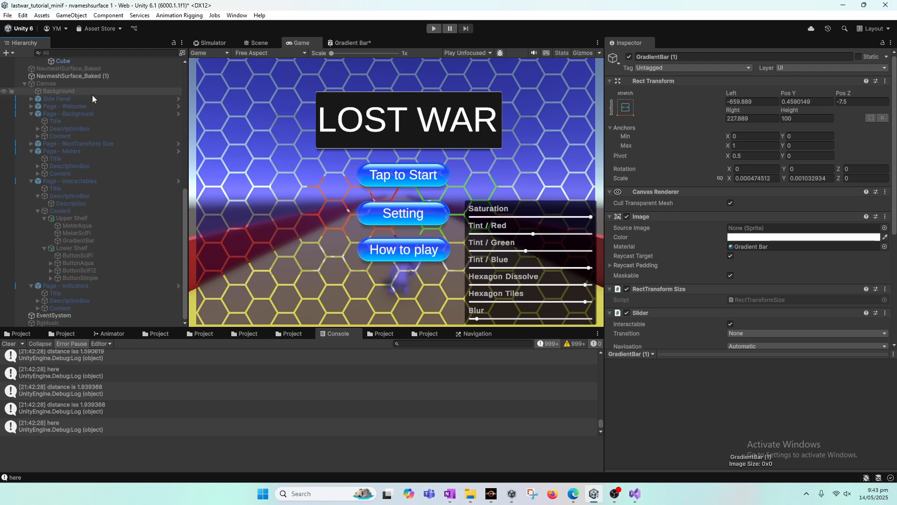
click(71, 85)
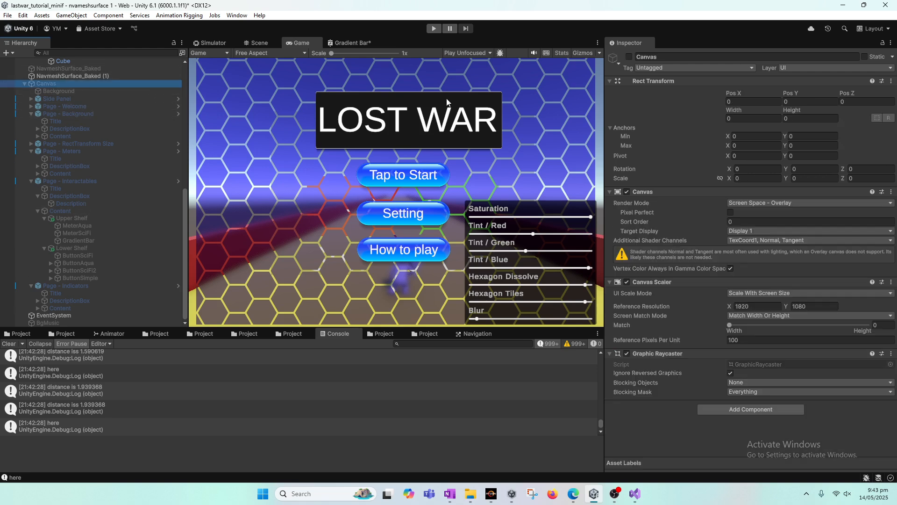
click(629, 57)
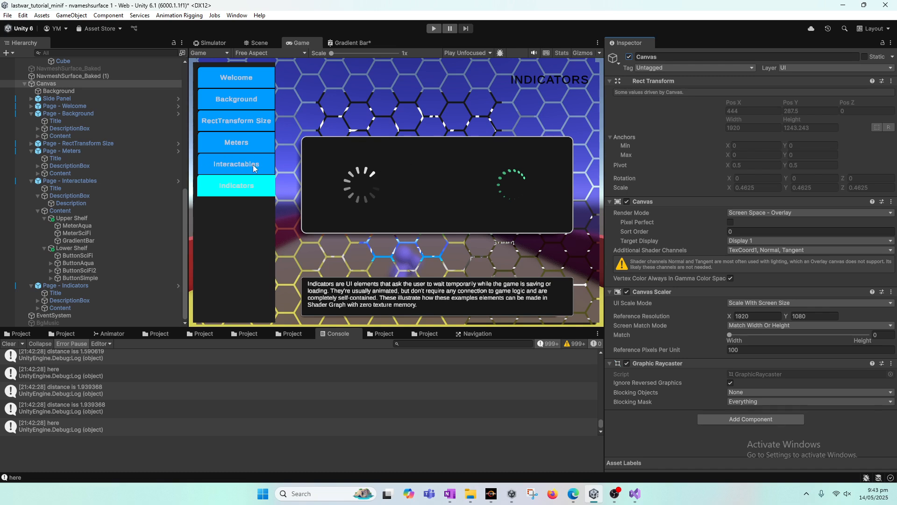
Step: Duplicate the GradientBar from the Upper Shelf of Page - Interactables and move the copy into the new canvas under StickManForMixamo
click(76, 182)
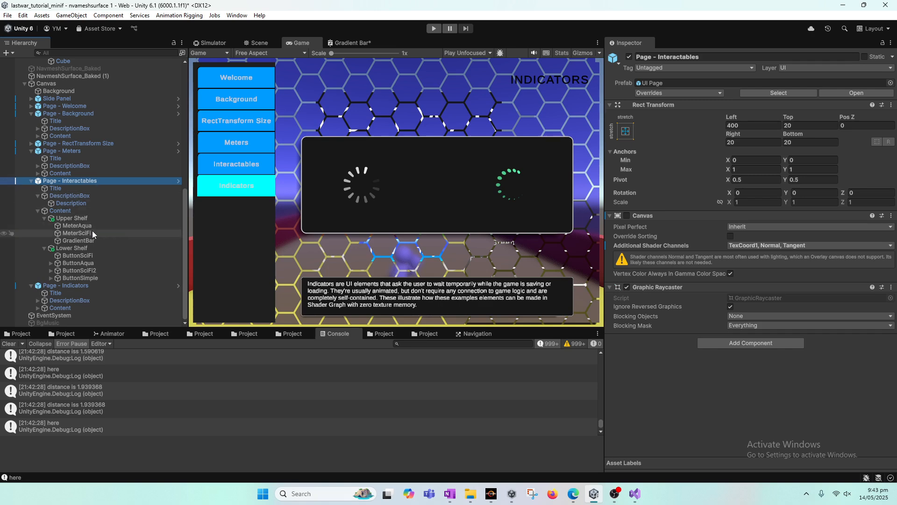
click(70, 241)
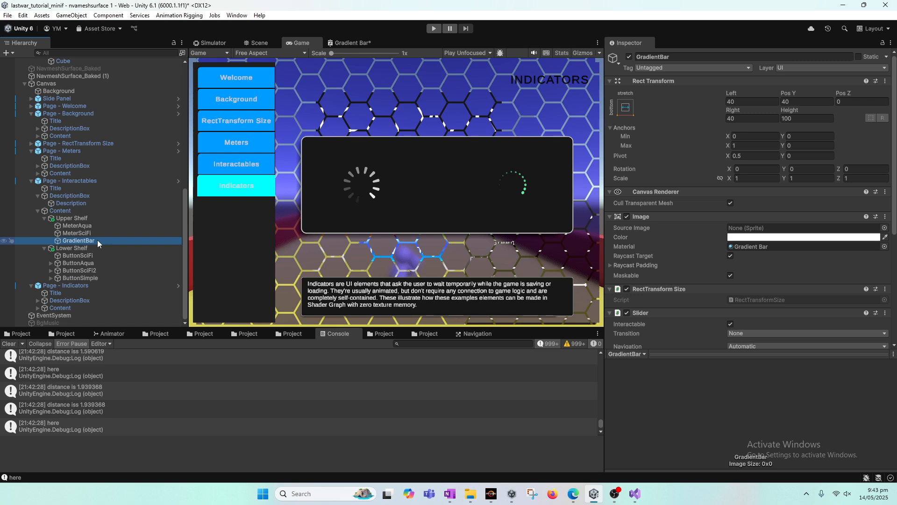
key(ctrl+d)
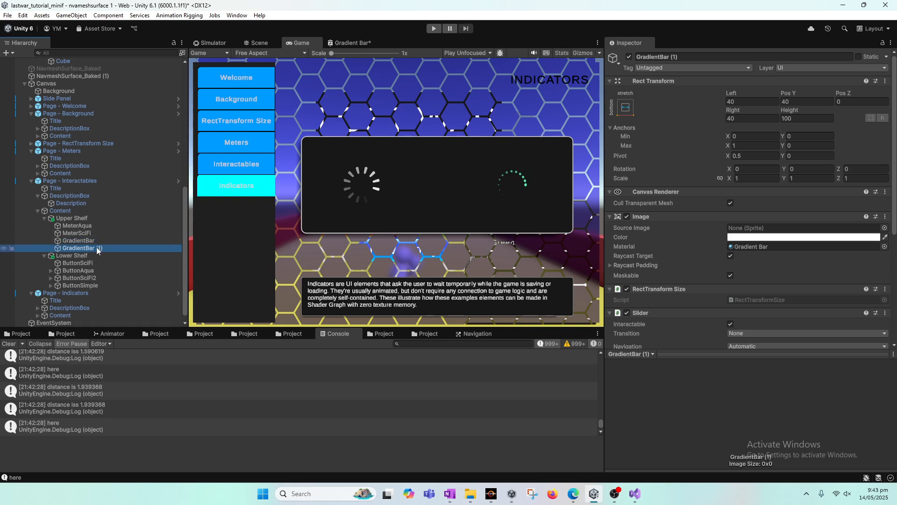
drag(93, 249, 68, 161)
click(65, 159)
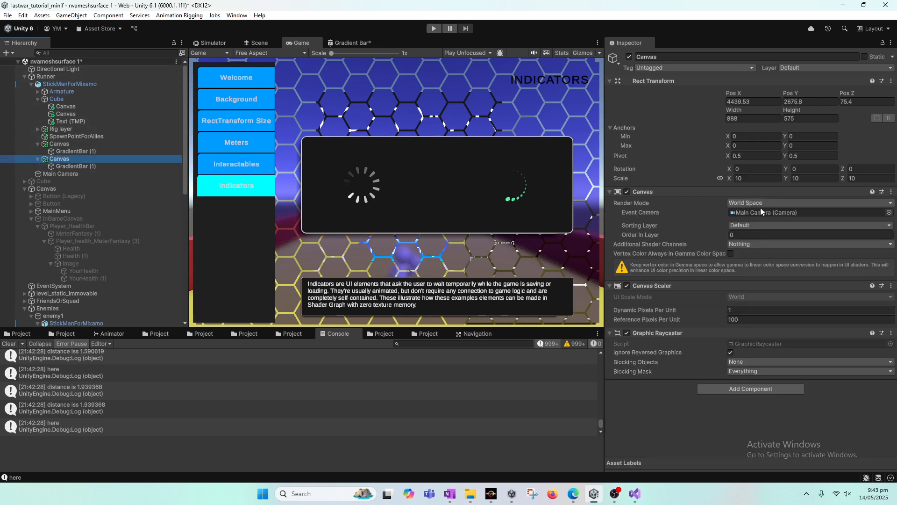
Step: Deactivate the Canvas that contains the sample UI pages
scroll(141, 162, down, 10)
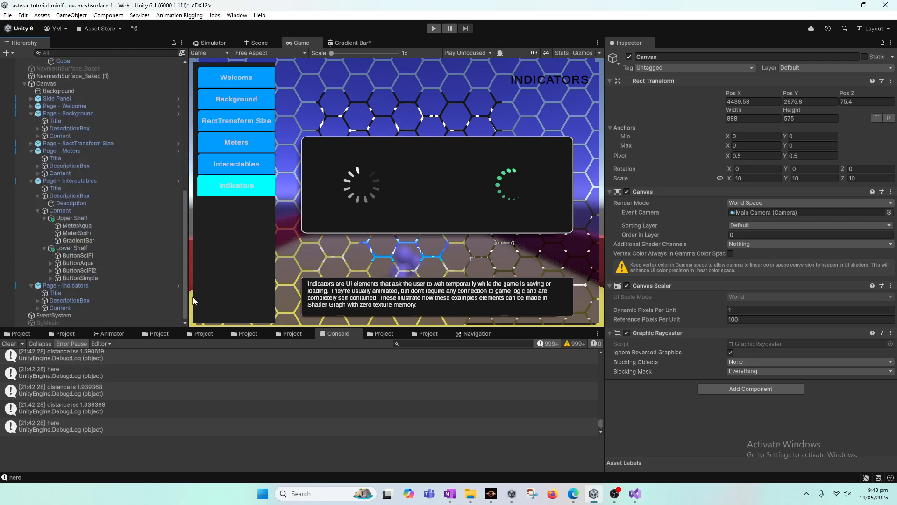
click(52, 111)
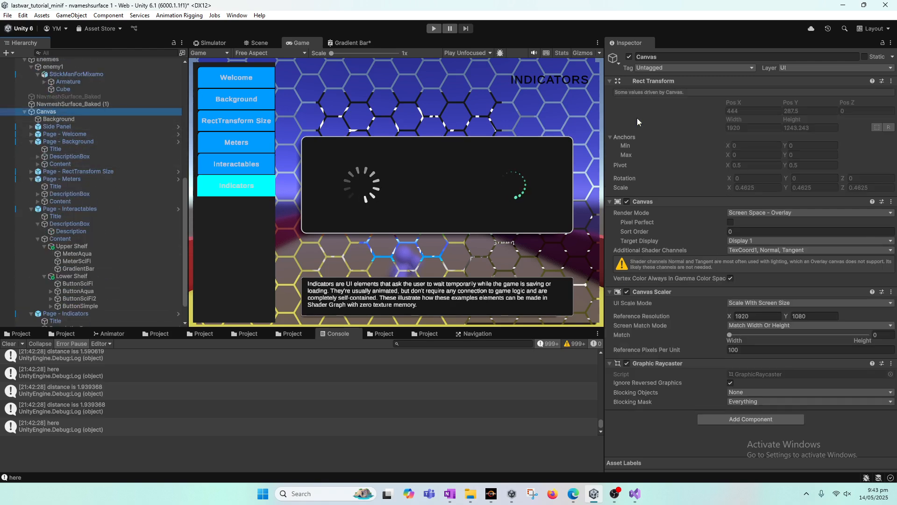
click(628, 57)
scroll(110, 147, up, 10)
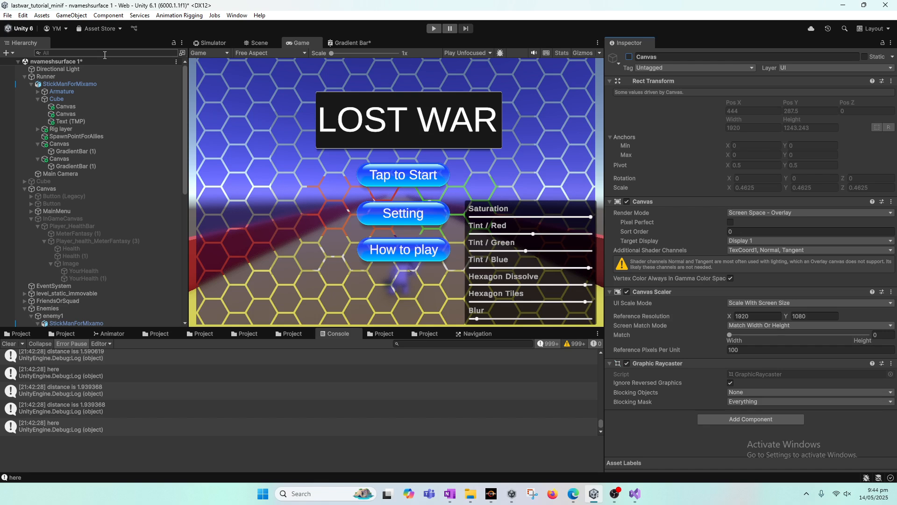
Step: Copy the new gradient bar's name and search the hierarchy for it, shortening the search term to GradientBar
click(78, 52)
click(76, 166)
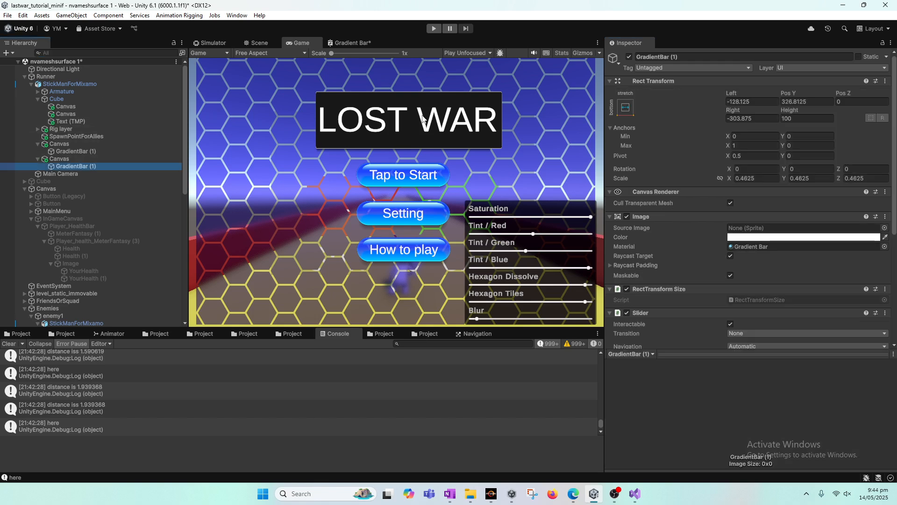
click(668, 57)
right_click(667, 57)
click(691, 73)
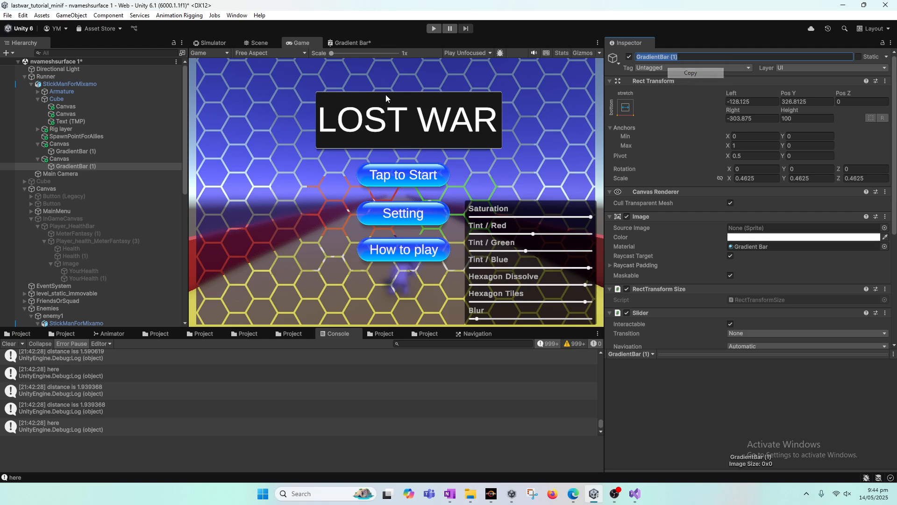
click(58, 53)
right_click(60, 52)
click(79, 81)
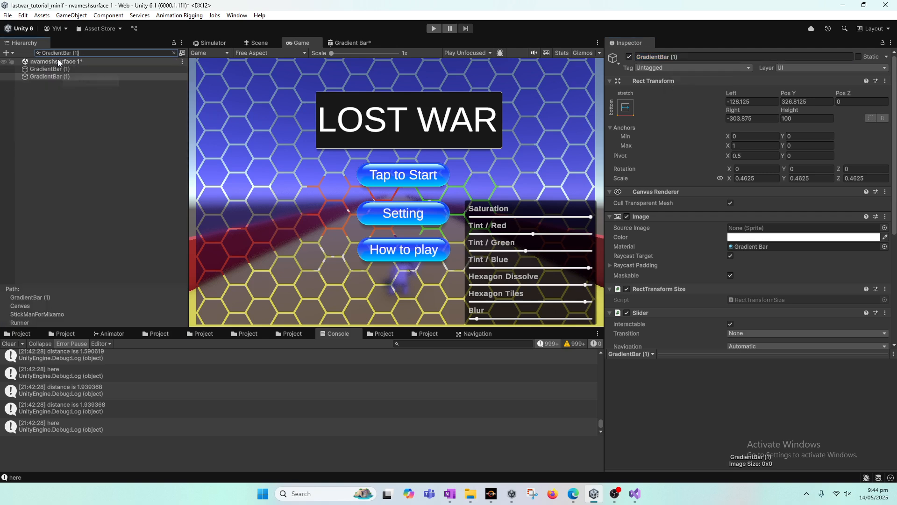
key(BackSpace)
key(BackSpace)
key(BackSpace)
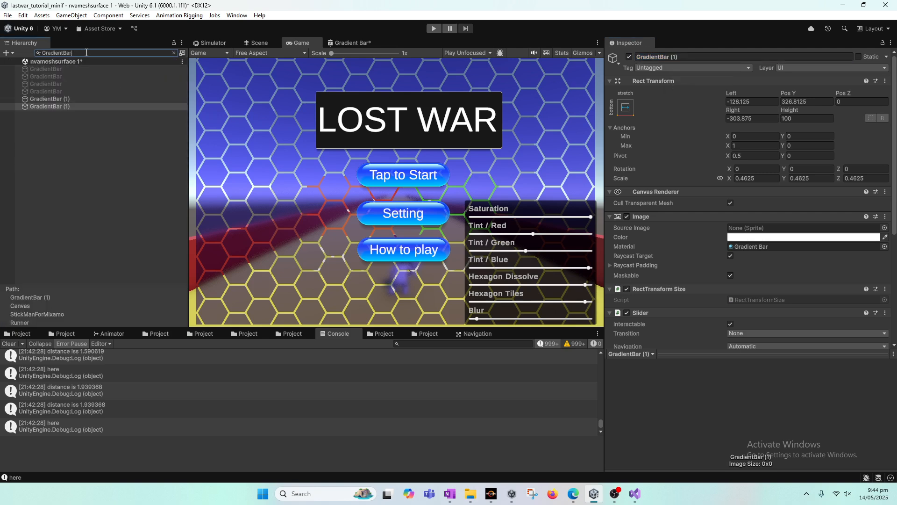
Step: Check the parent path of the fourth GradientBar in the results and clear the hierarchy search
click(55, 92)
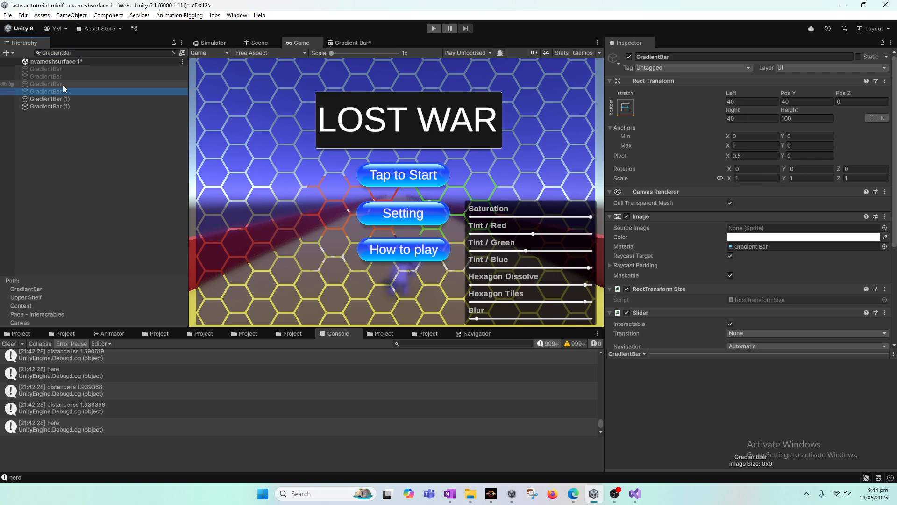
click(90, 53)
key(BackSpace)
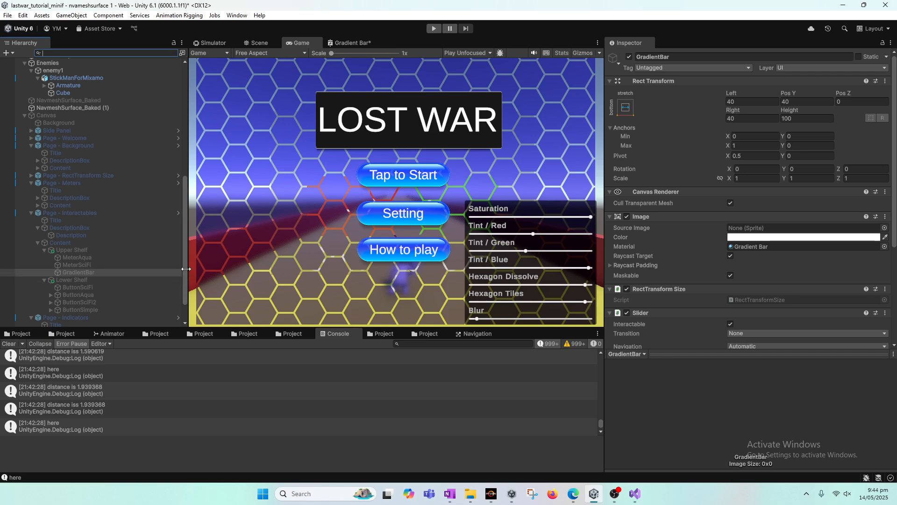
drag(186, 268, 198, 105)
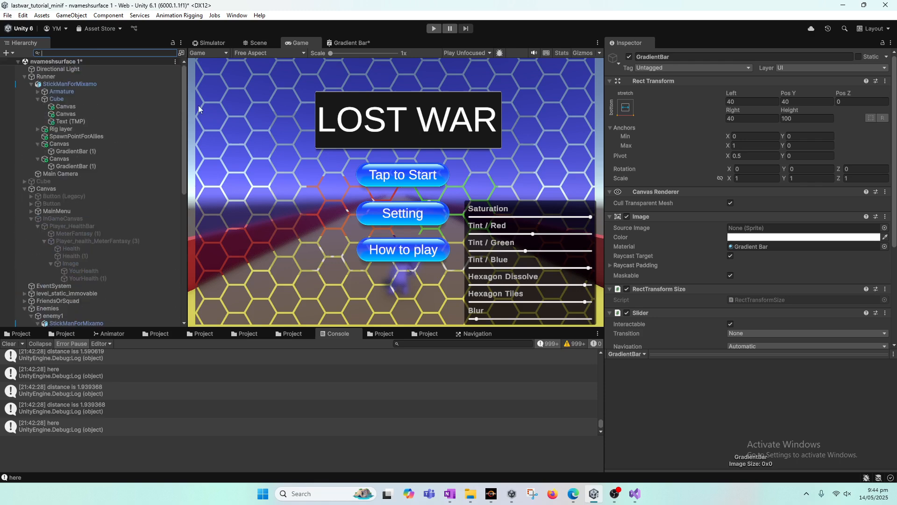
Step: In the Scene view, deactivate the runner's older Canvas that holds the original GradientBar (1)
click(91, 167)
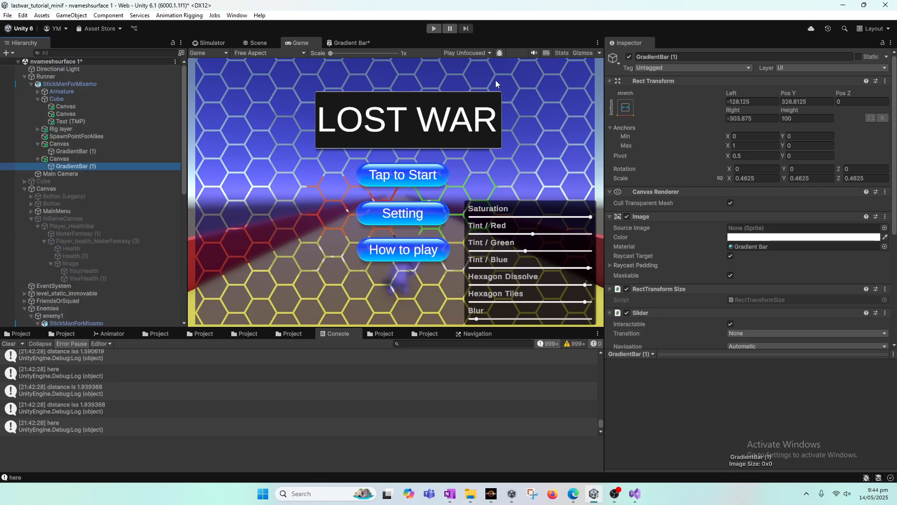
click(258, 43)
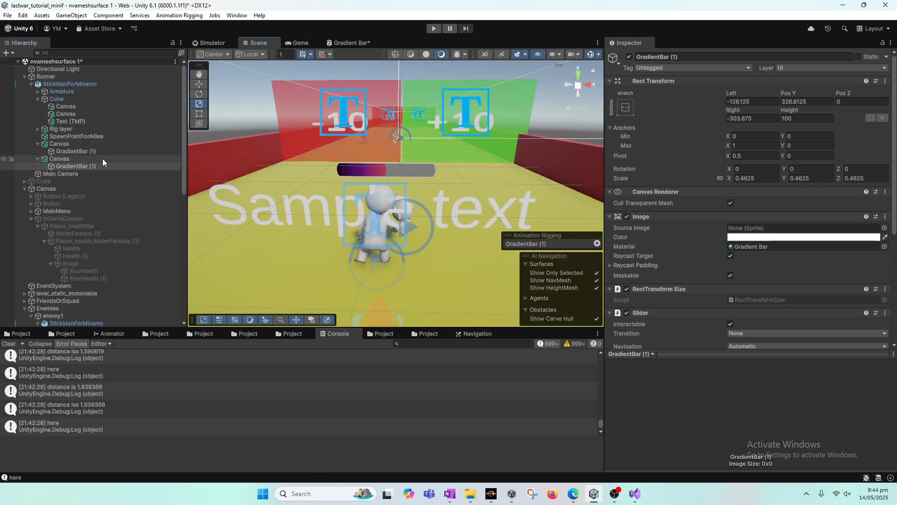
click(59, 143)
click(629, 57)
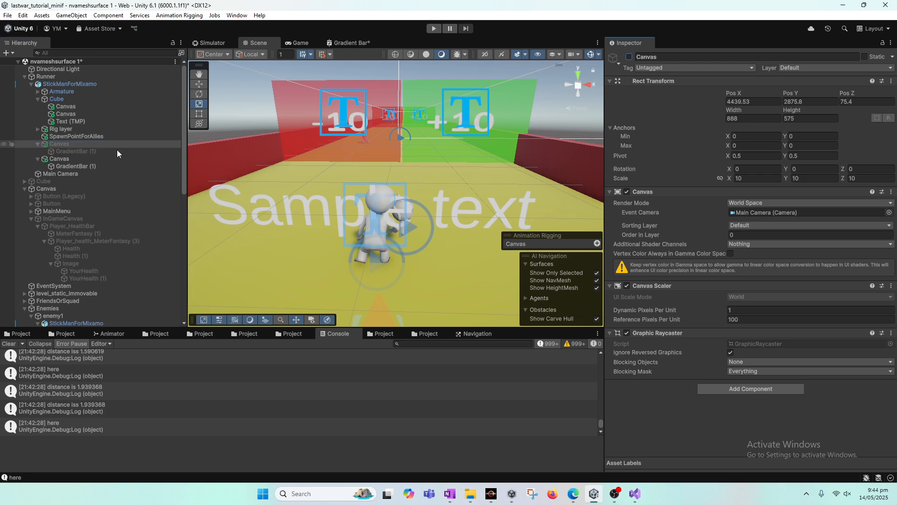
Step: Move the new GradientBar (1) out of the runner's active Canvas and make it a child of the runner's Cube
click(69, 159)
double_click(72, 166)
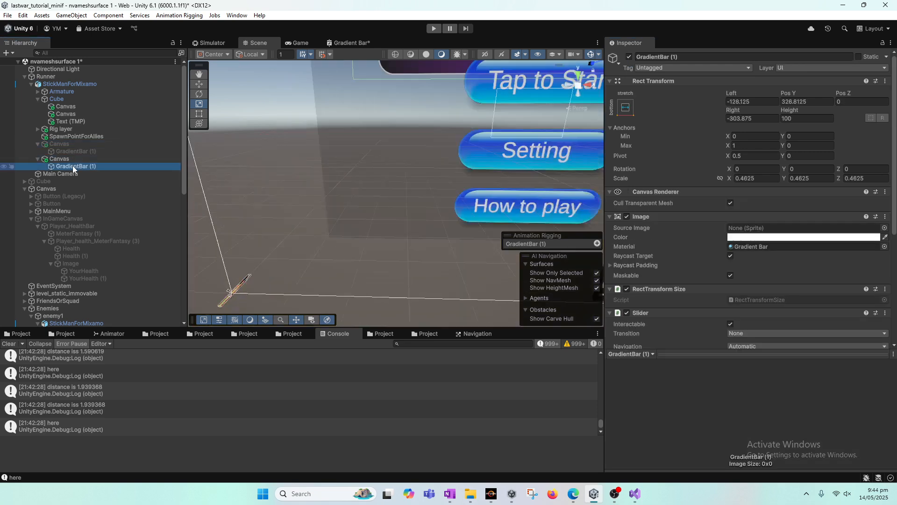
middle_drag(323, 238, 363, 204)
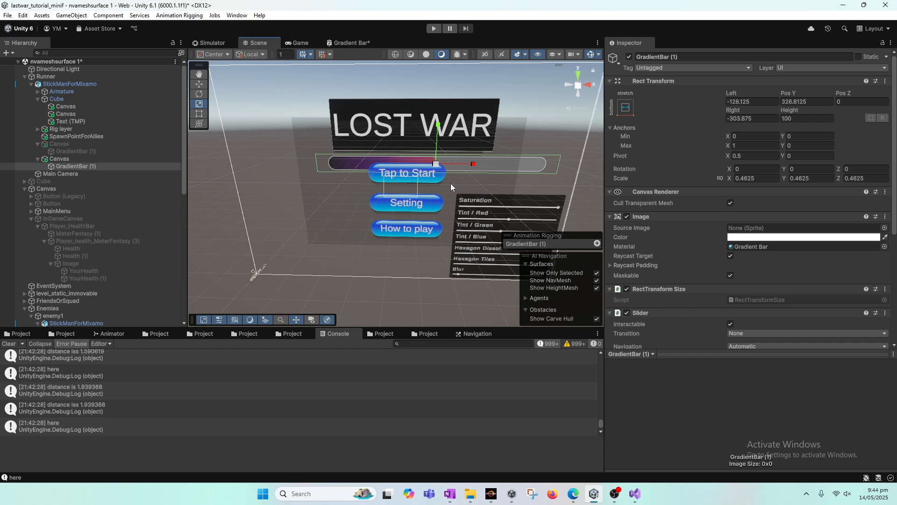
click(66, 167)
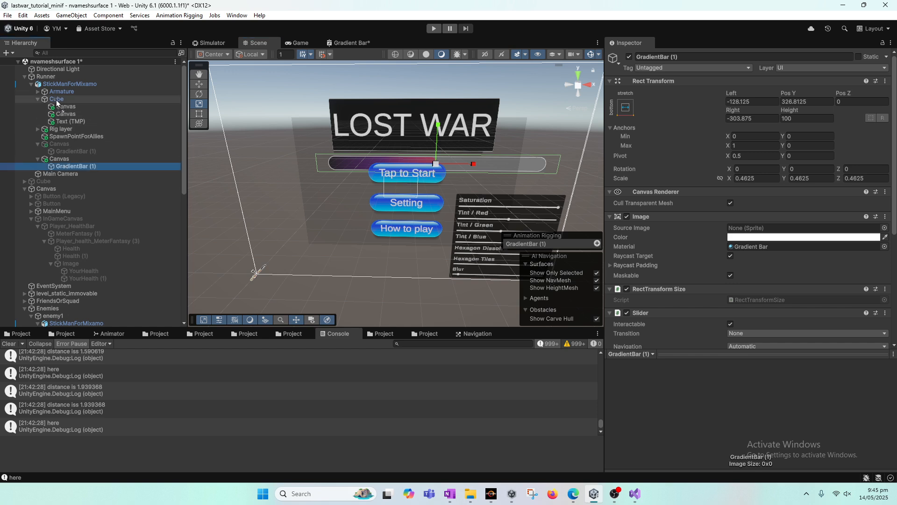
drag(56, 103, 70, 124)
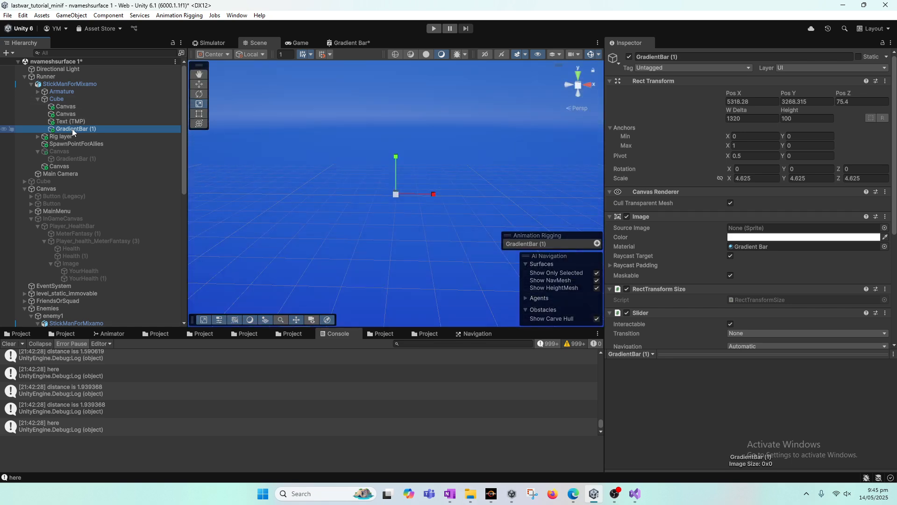
Step: Reset the gradient bar's position to 0, 0, 0 and frame it in the Scene view
click(759, 101)
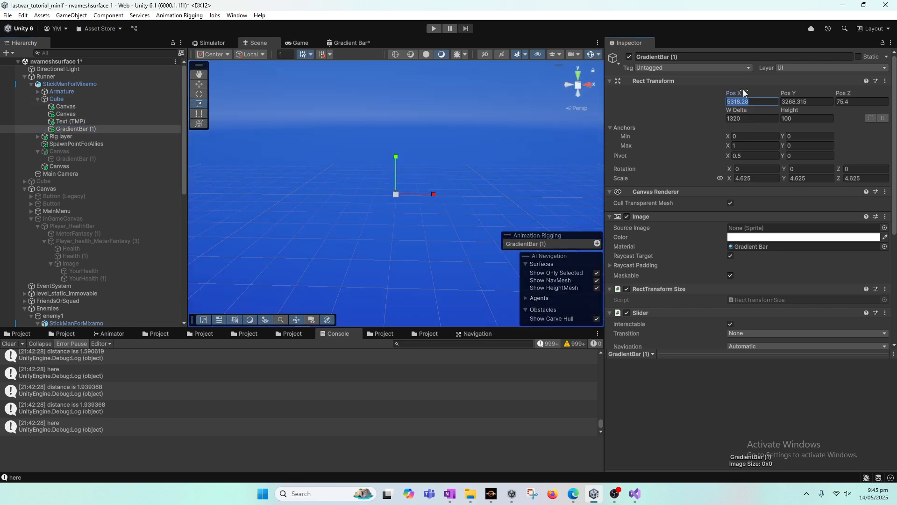
text(0)
key(Tab)
text(0)
key(Tab)
text(0)
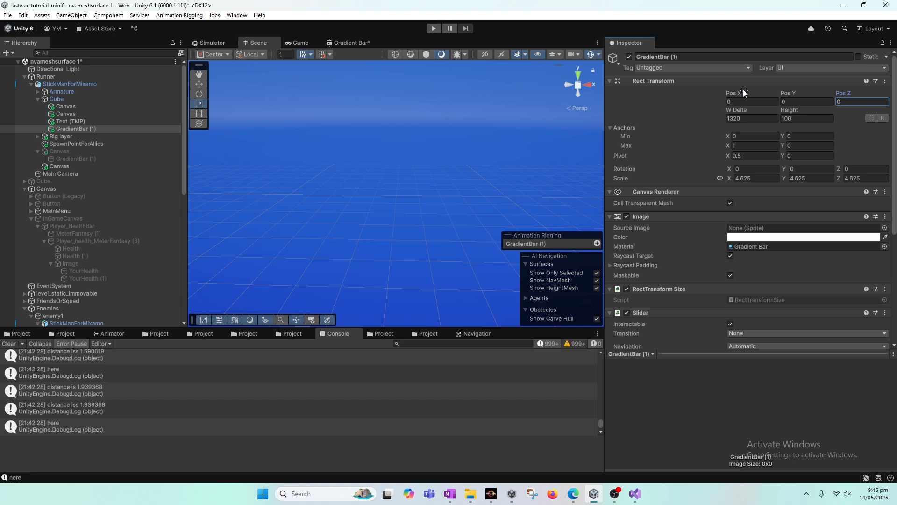
double_click(92, 129)
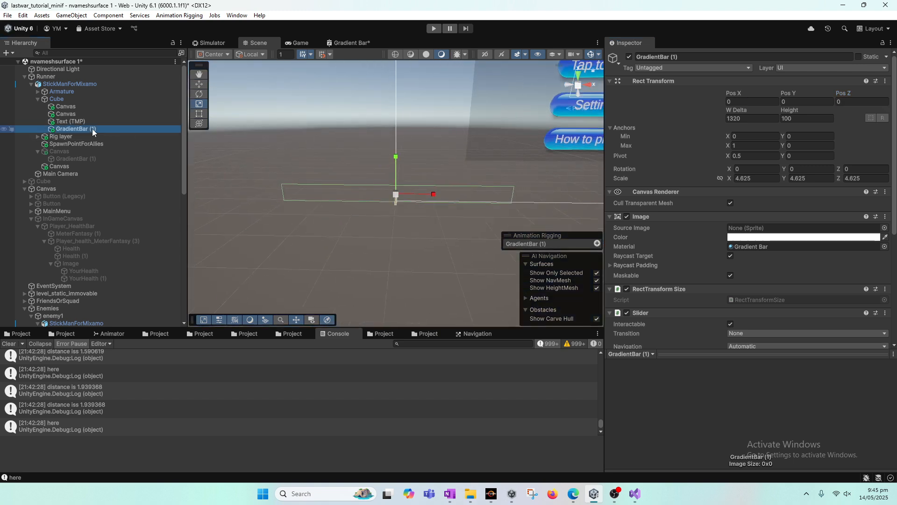
scroll(427, 203, up, 5)
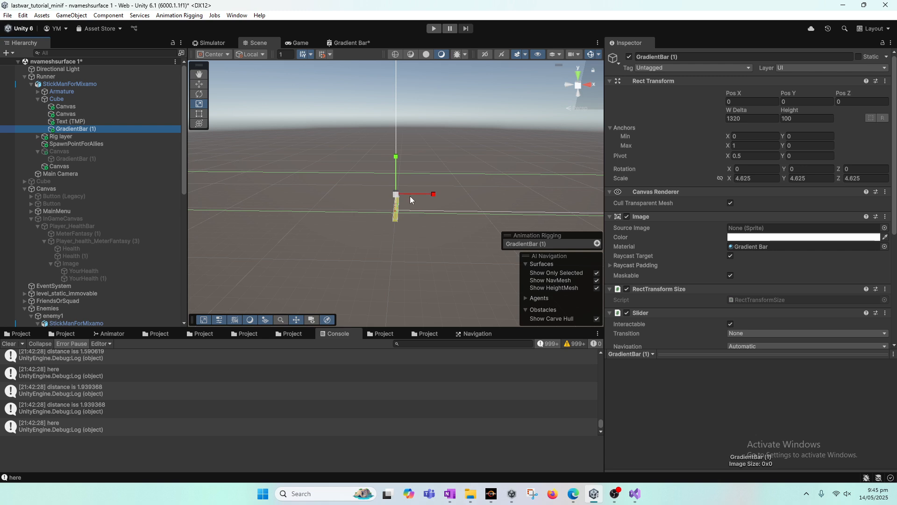
Step: Shrink the gradient bar to a width delta of 0.5 and a height of 0.1
click(752, 119)
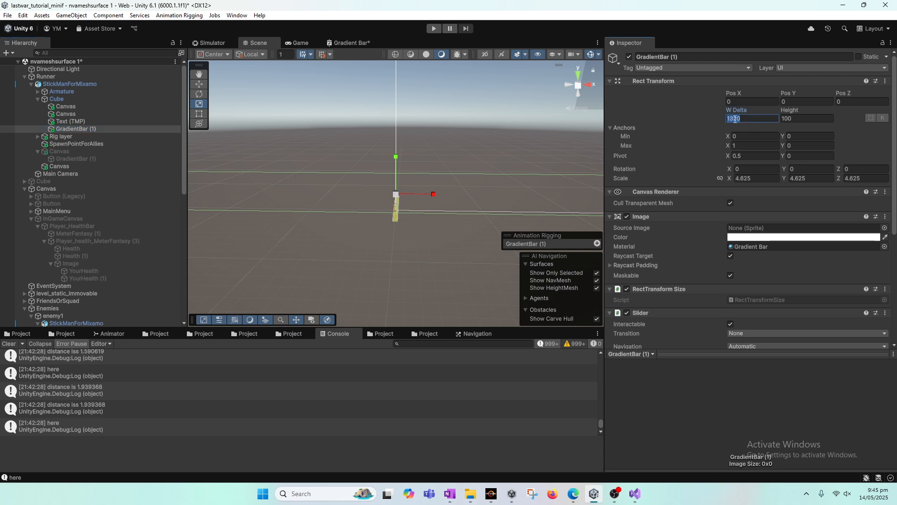
text(0)
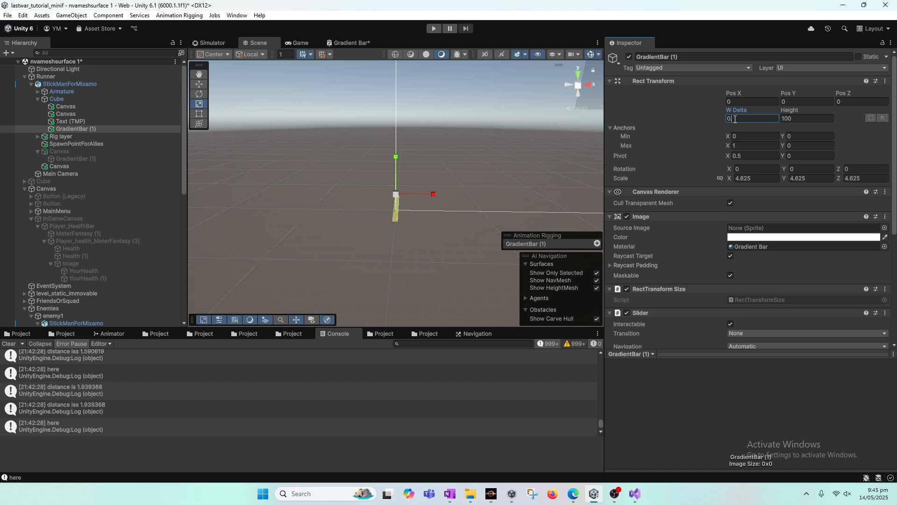
text(.5)
key(Tab)
text(0)
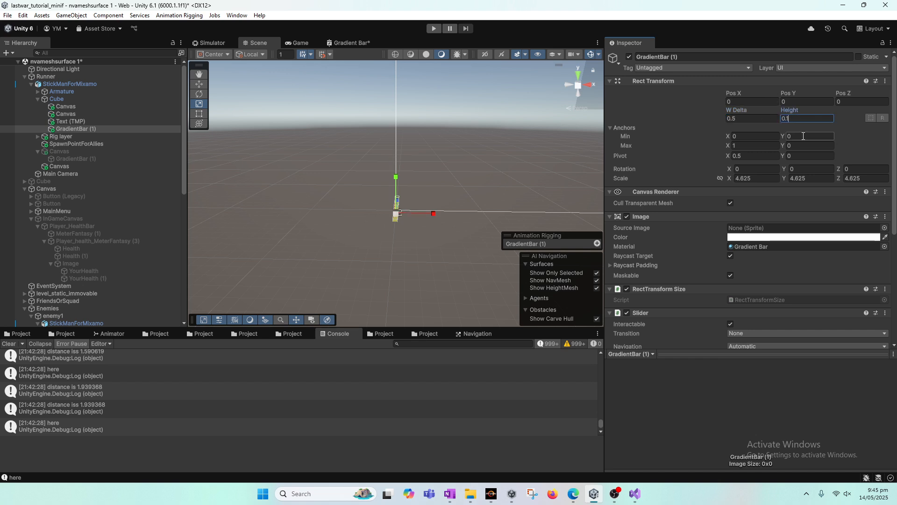
Step: Move the gradient bar up above the runner's head, to about X 0.57 and Y 4.9
double_click(77, 129)
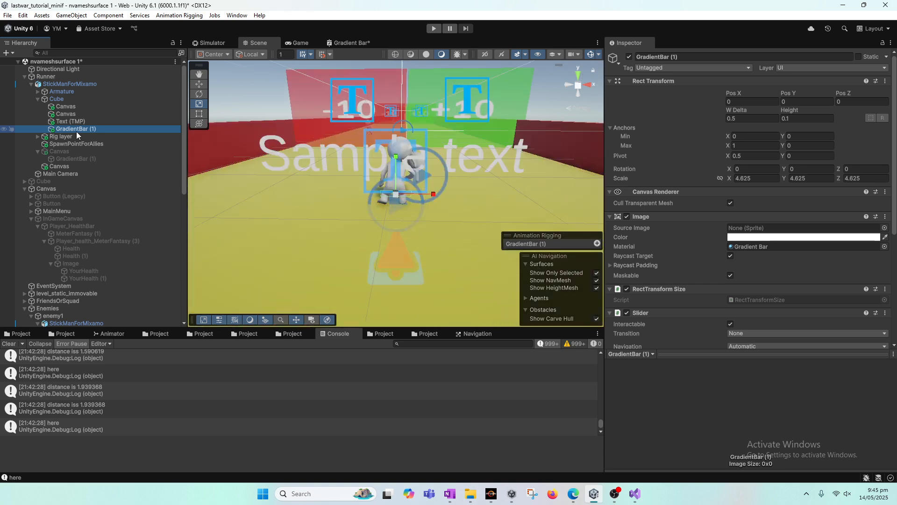
key(w)
drag(396, 155, 399, 86)
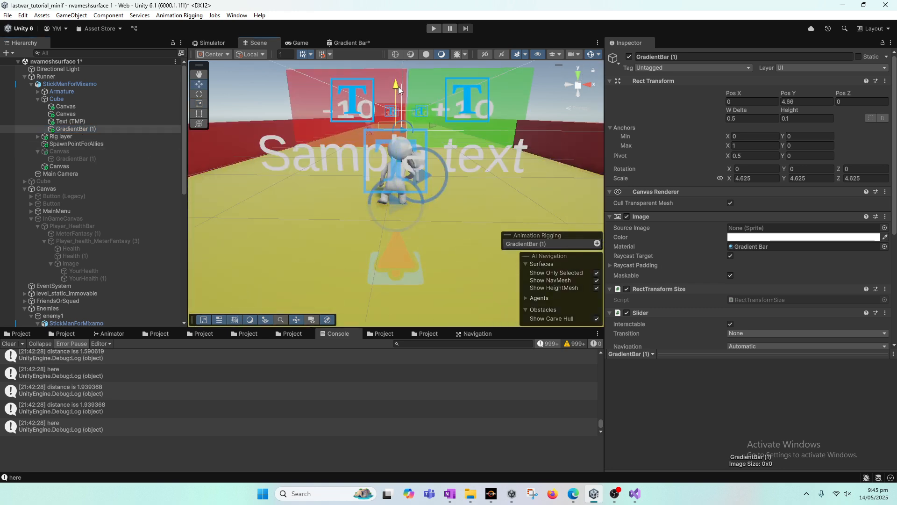
drag(433, 125, 441, 126)
Step: Set the gradient bar's scale to 1 on the X, Y and Z axes
click(763, 181)
text(1)
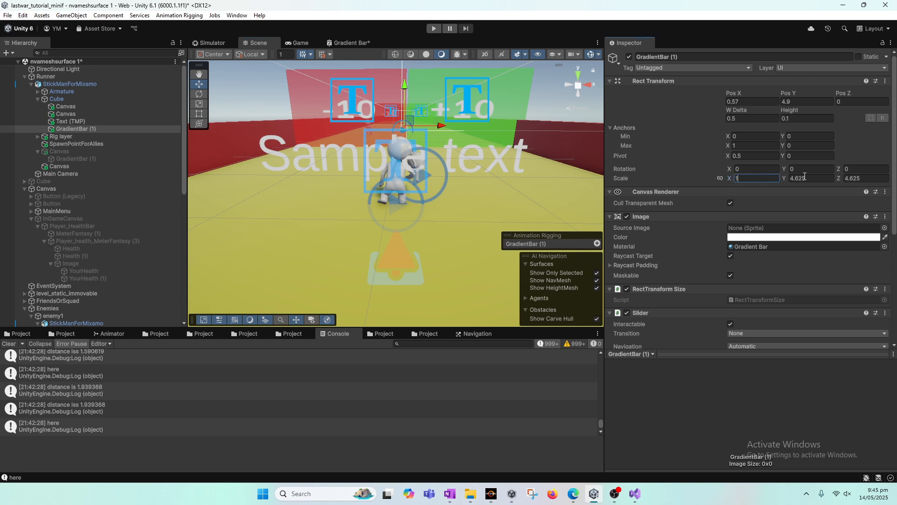
key(Tab)
text(1)
click(864, 177)
text(1)
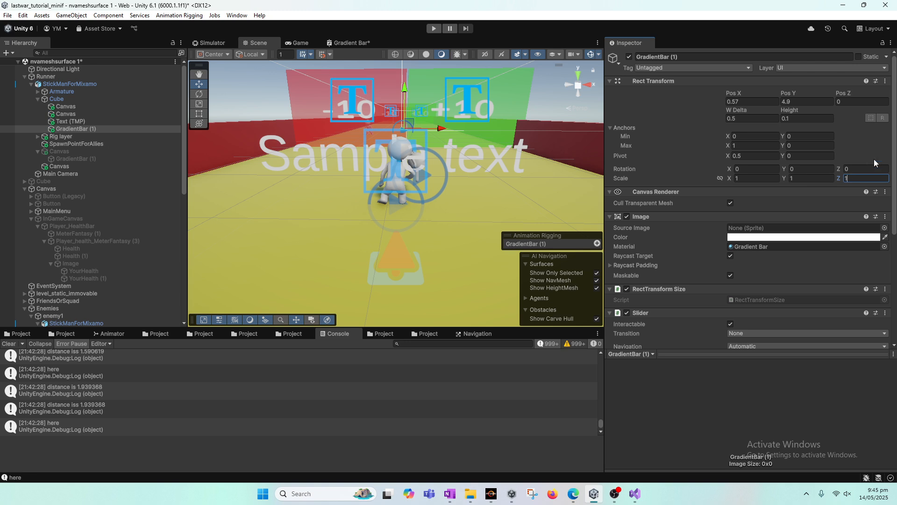
Step: Enlarge the gradient bar to a width delta of about 5.37 and height 0.68, and nudge it to about X 0.35, Y 4.87
drag(742, 111, 760, 108)
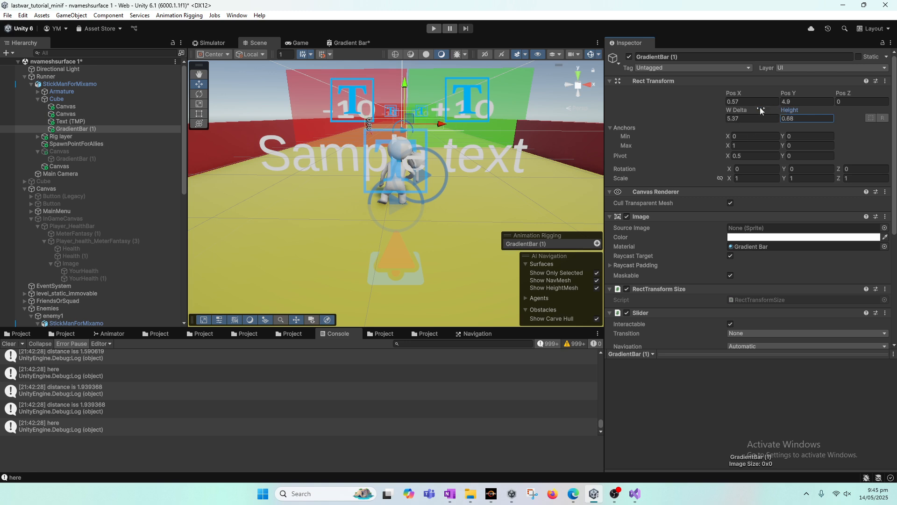
drag(408, 82, 411, 85)
drag(438, 121, 435, 122)
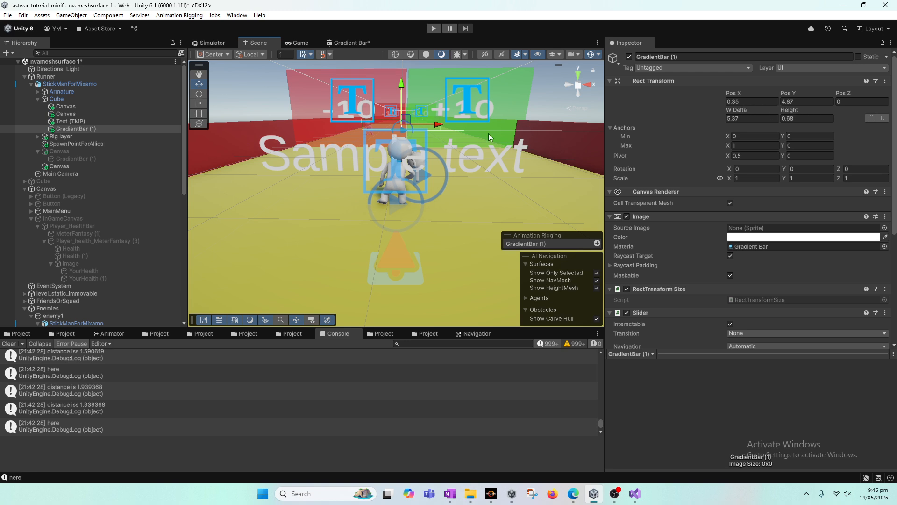
Step: Move GradientBar (1) from the Cube back into the runner's active Canvas and select that Canvas
click(77, 131)
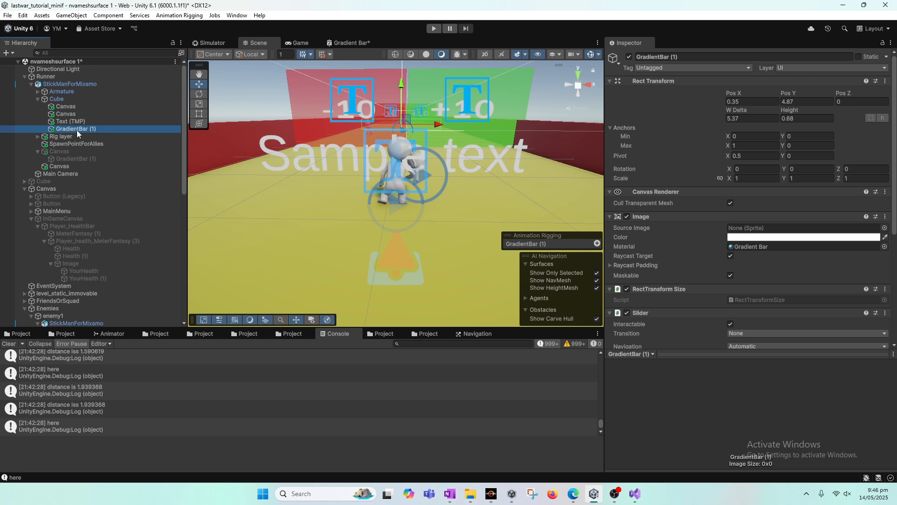
drag(77, 130, 73, 169)
click(71, 160)
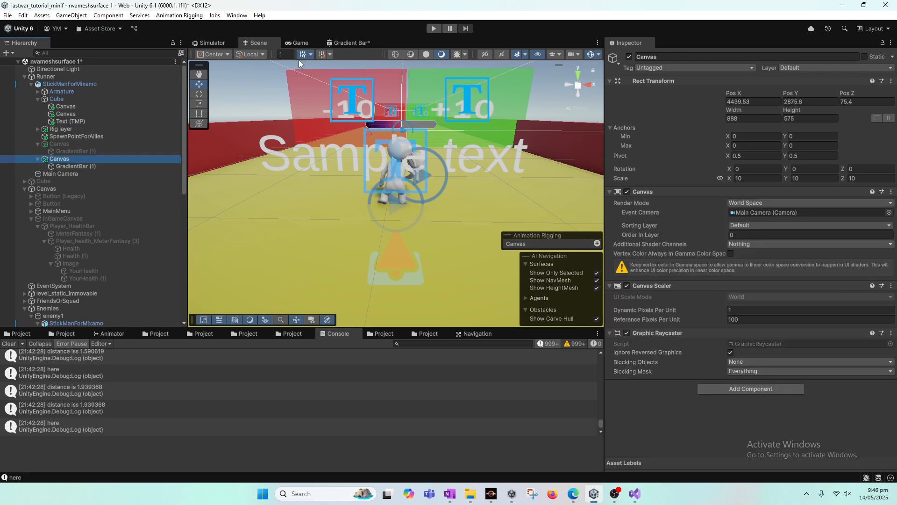
Step: Run the game in the Game view and start playing from the main menu to check the bar above the runner
click(307, 42)
click(274, 43)
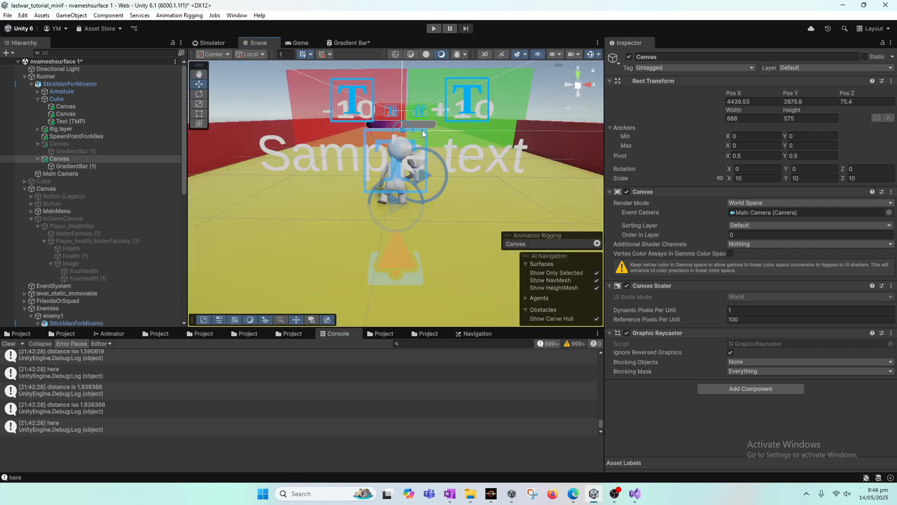
click(300, 43)
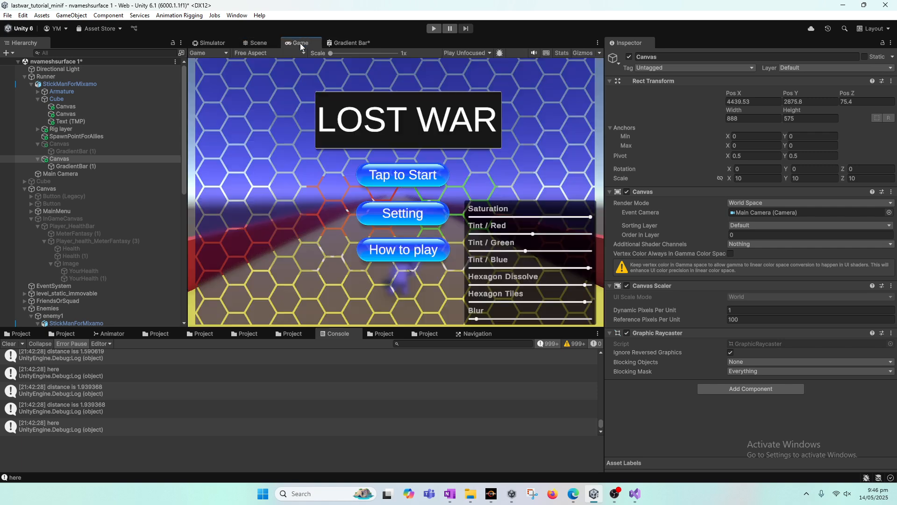
click(433, 28)
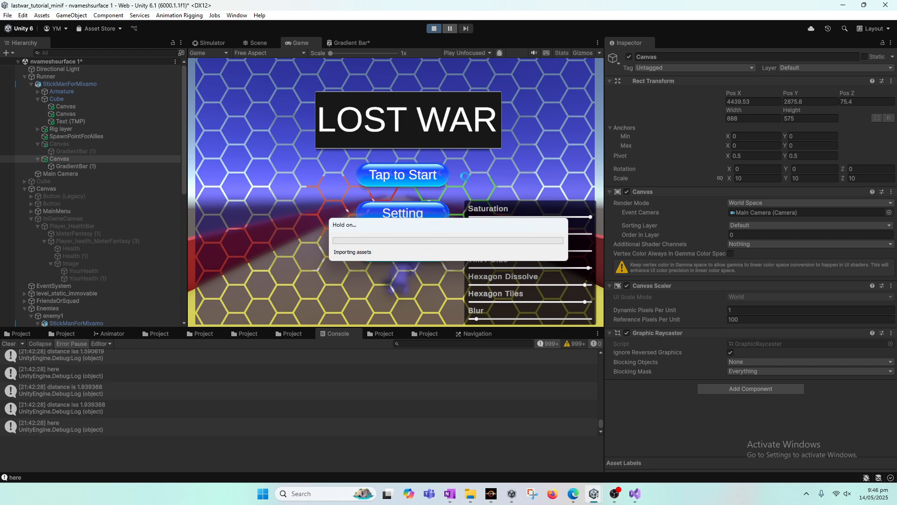
click(430, 182)
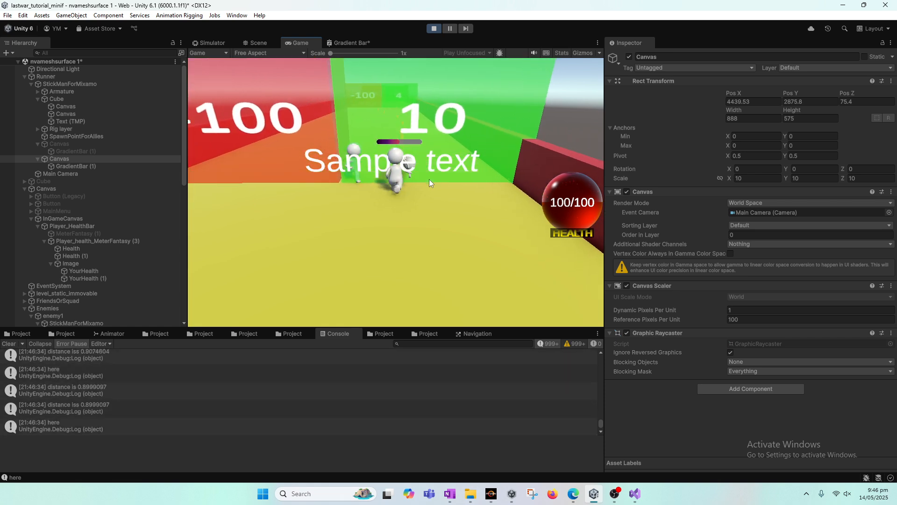
Step: In the paused game, try a GradientBar (1) height of 2.78, advance one frame, and set the height back to 0.68
click(94, 165)
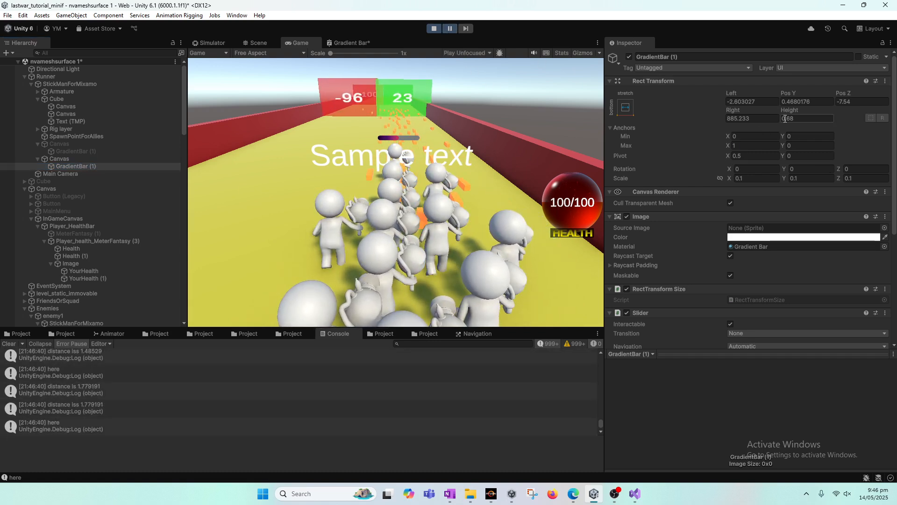
drag(788, 113, 822, 113)
click(467, 29)
click(795, 118)
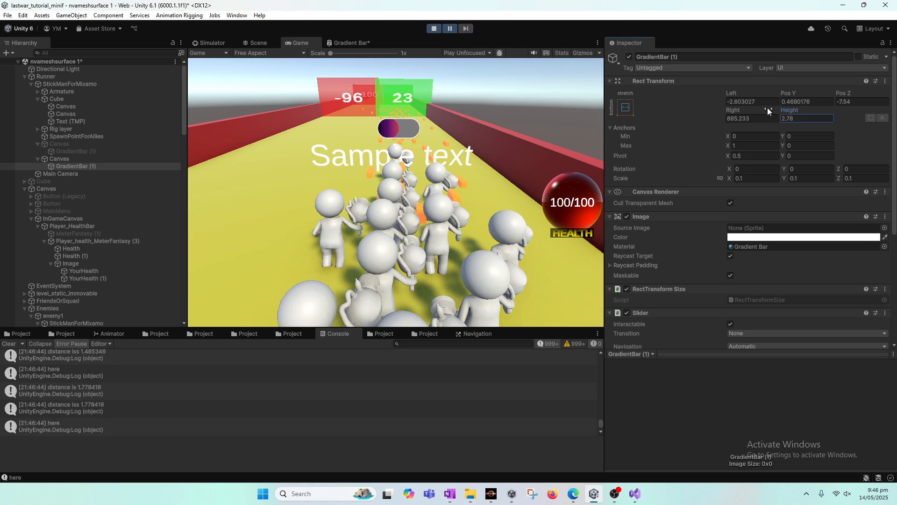
text(0.68)
key(Return)
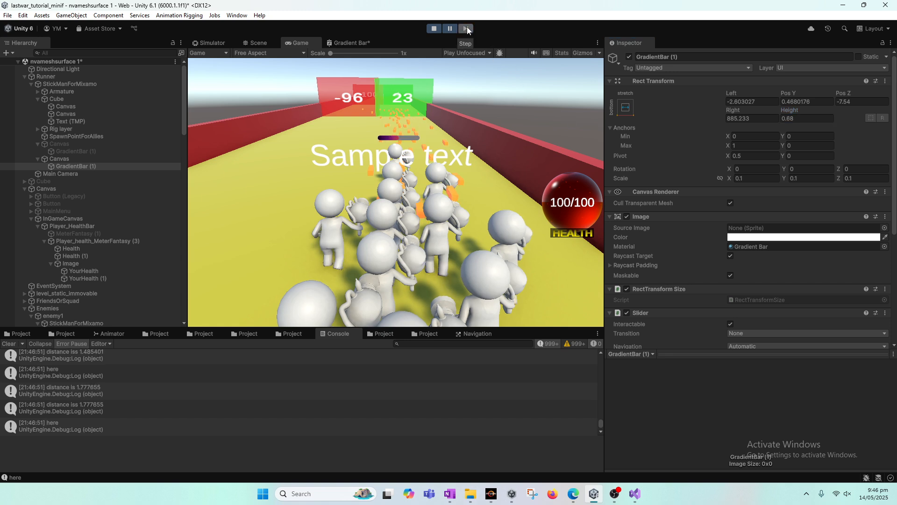
Step: Try gradient bar heights of 1, 2 and again 1 in the paused game
click(807, 119)
text(1)
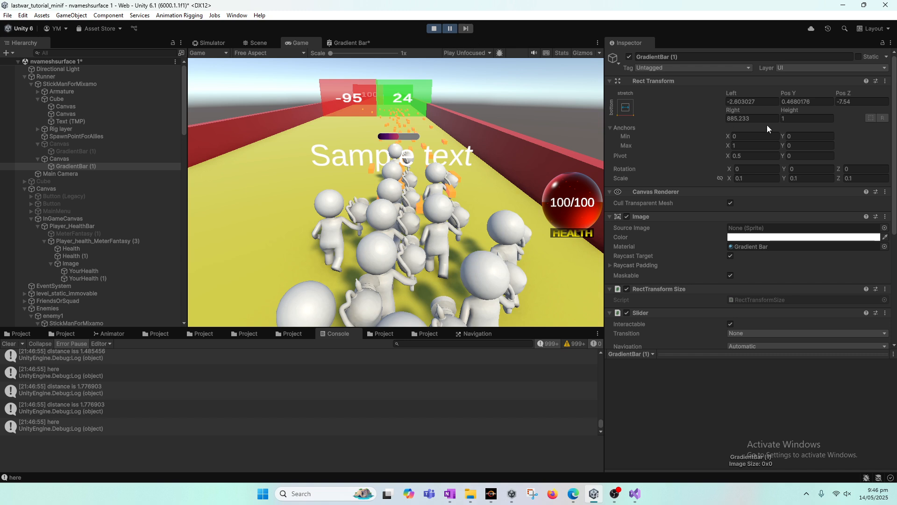
key(Return)
click(788, 120)
click(799, 118)
text(2)
key(Return)
click(790, 119)
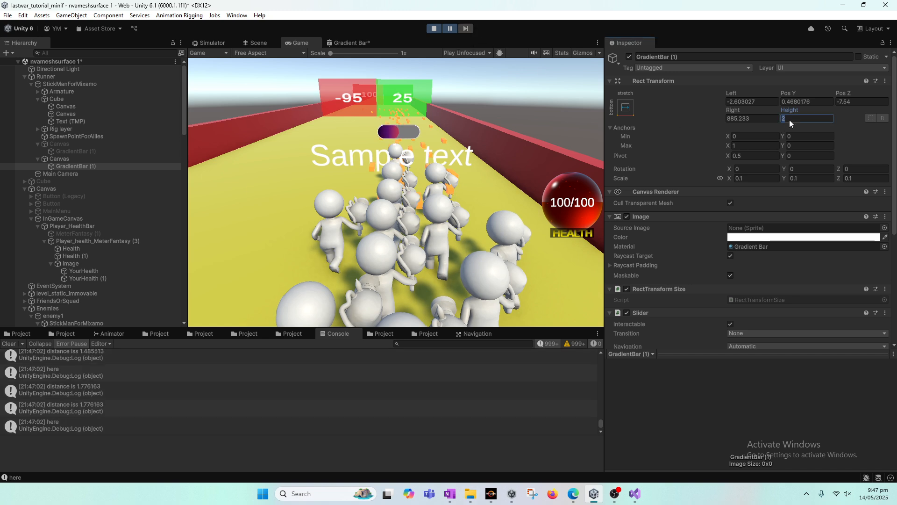
text(1)
key(Return)
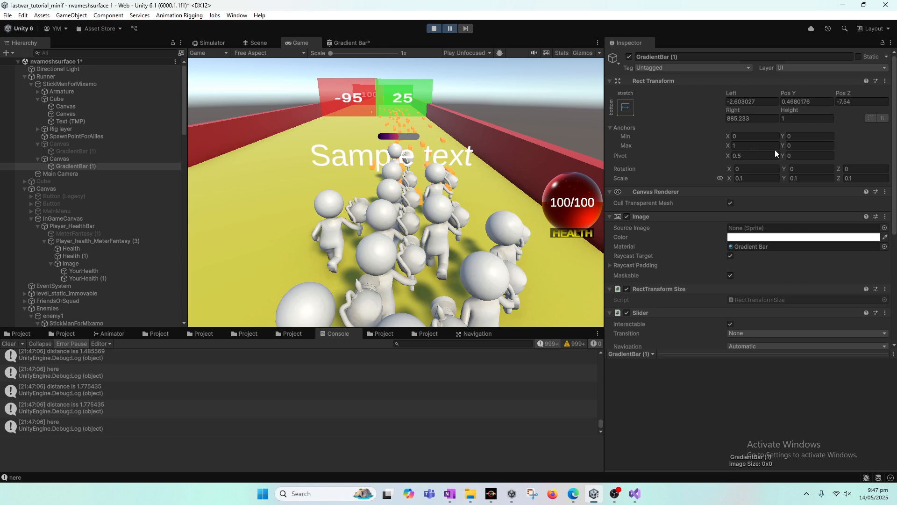
click(806, 119)
right_click(806, 120)
click(828, 135)
Step: Test the bar's Slider value at about 0.755 and 0.816, stepping the game frame by frame, and stop the game
scroll(798, 244, down, 6)
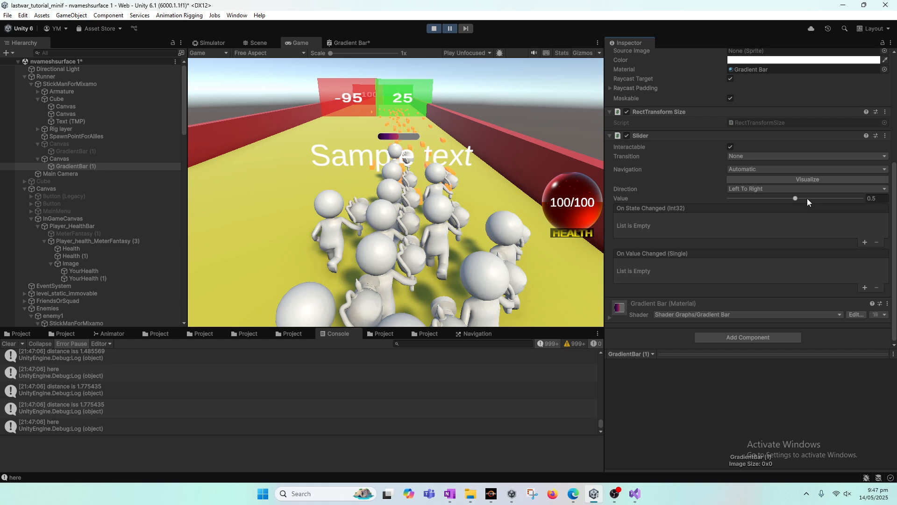
drag(807, 198, 832, 197)
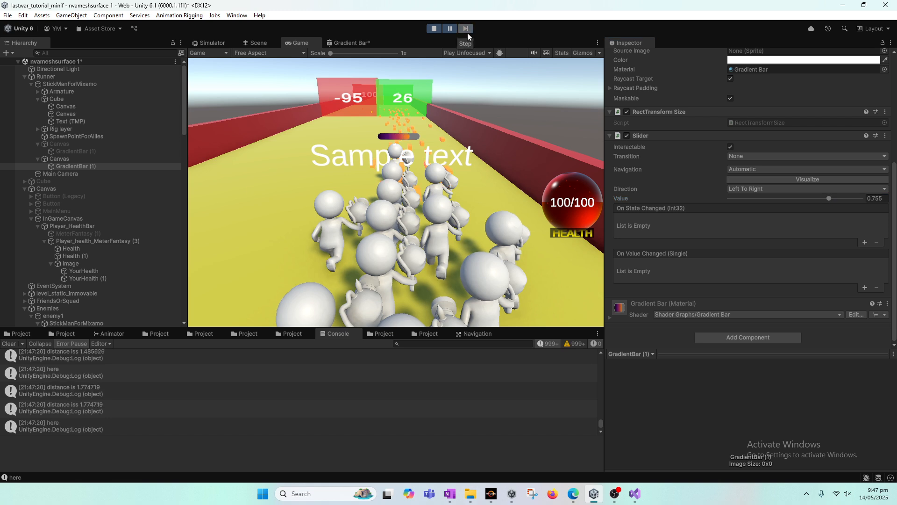
click(851, 200)
click(465, 31)
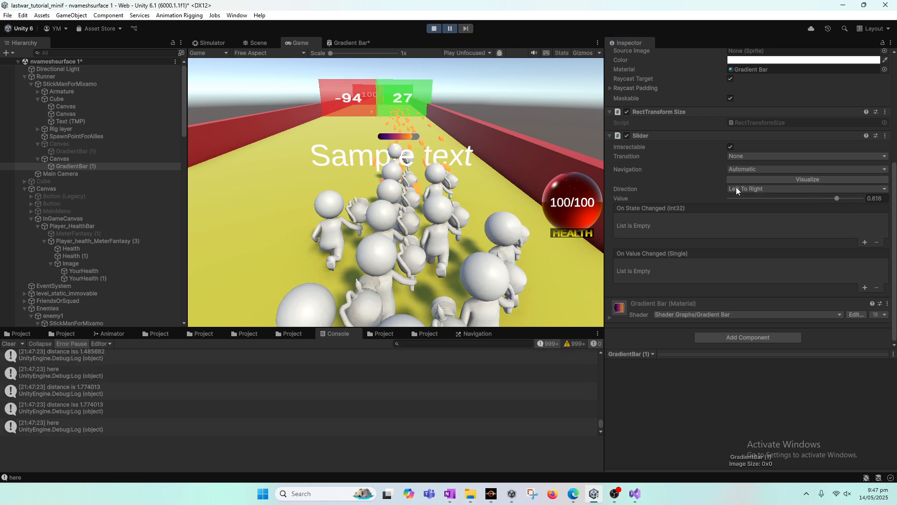
click(436, 31)
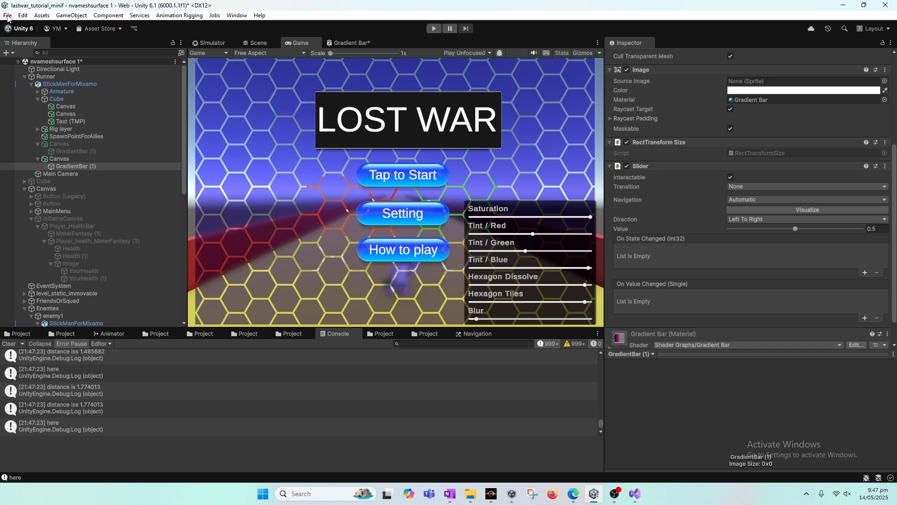
Step: Save the scene and delete the runner's inactive Canvas with the old GradientBar (1)
click(8, 15)
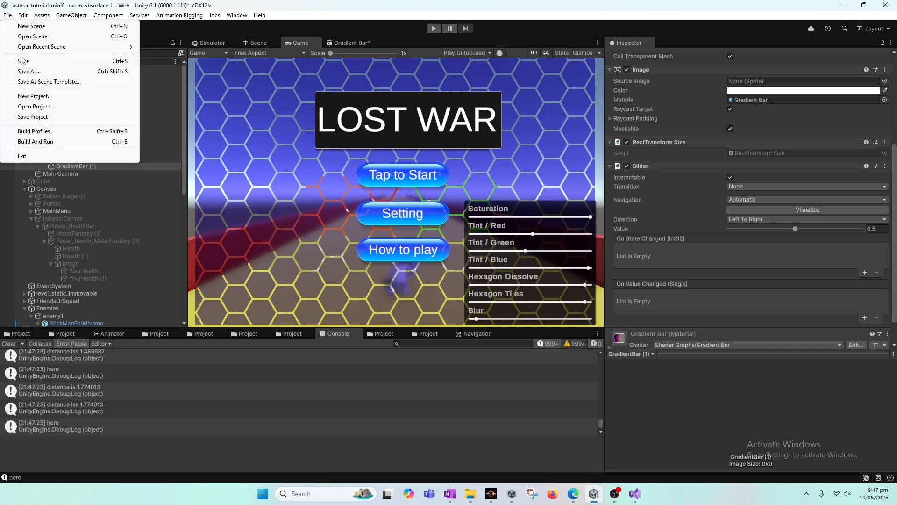
click(33, 61)
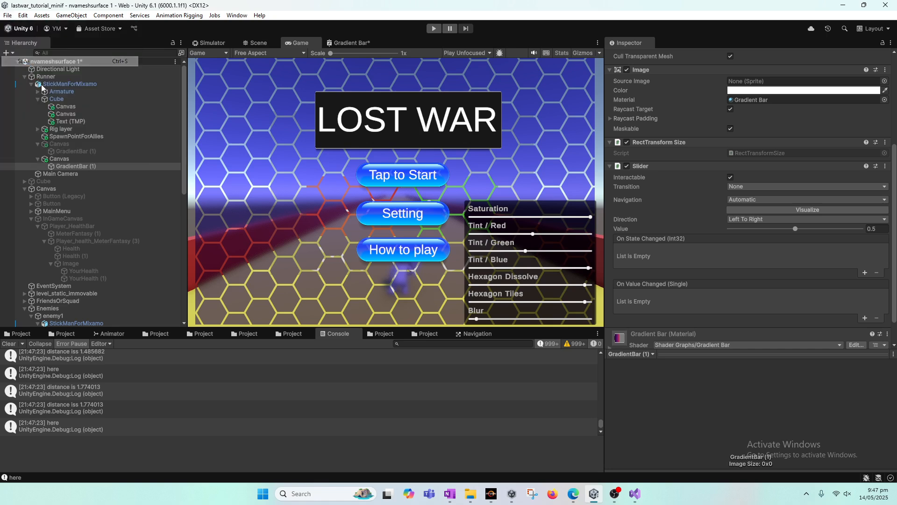
click(70, 145)
right_click(71, 145)
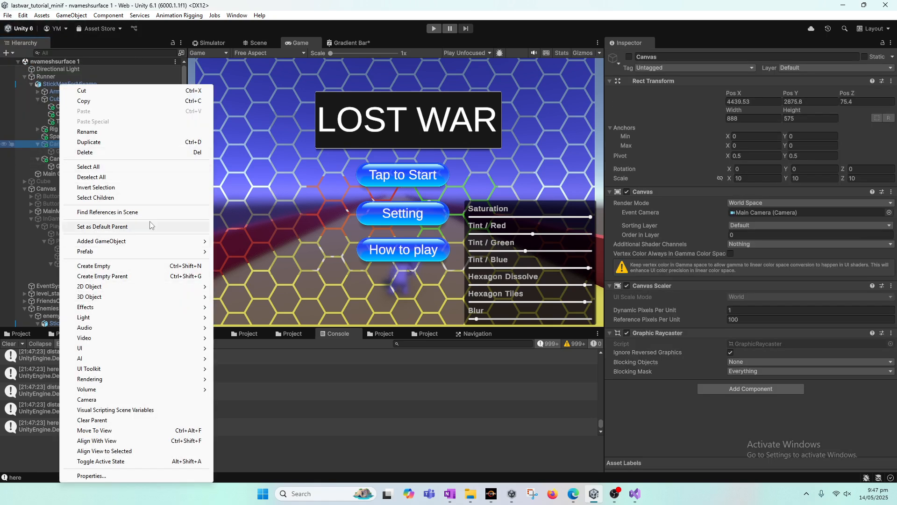
click(85, 152)
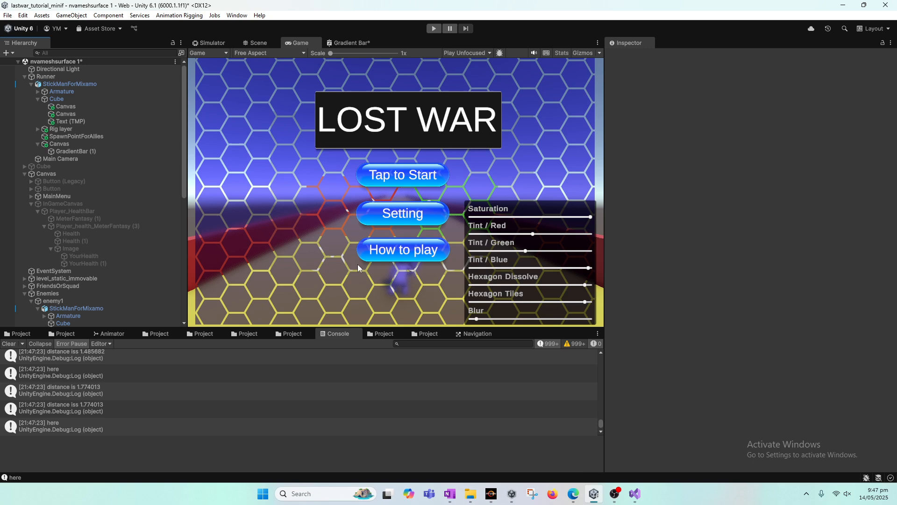
click(612, 498)
click(609, 499)
click(609, 499)
click(609, 499)
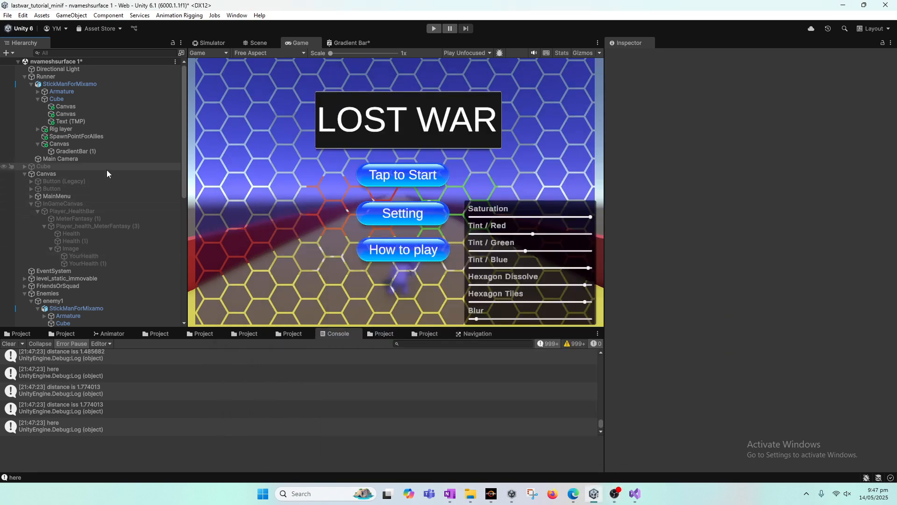
Step: Return to the Scene view and select the runner's Canvas that holds the gradient bar
click(255, 43)
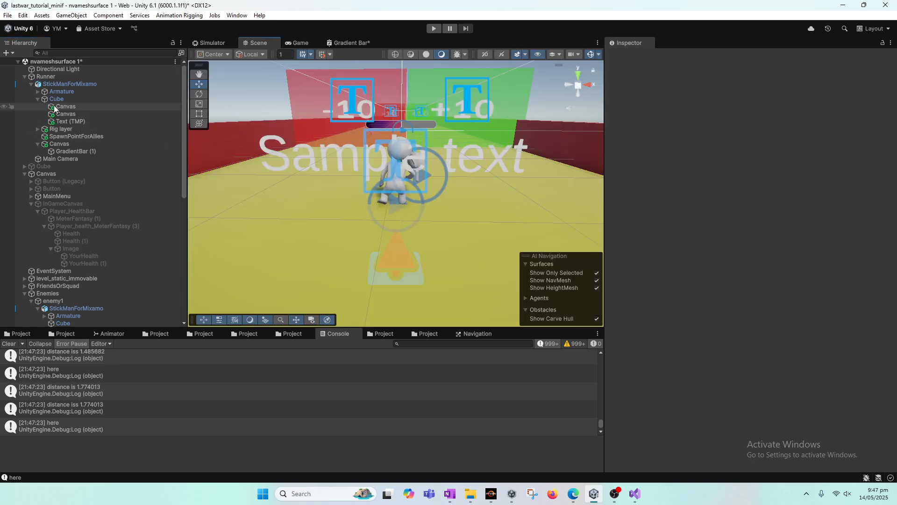
click(66, 144)
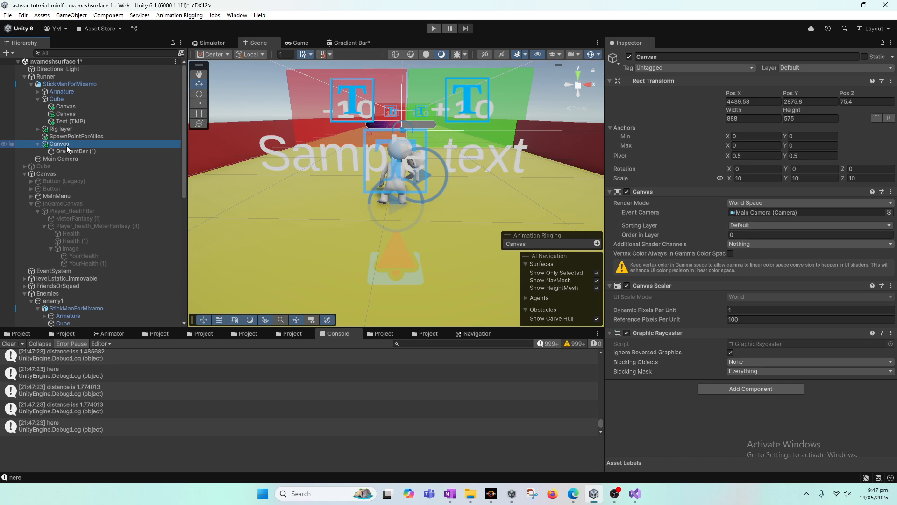